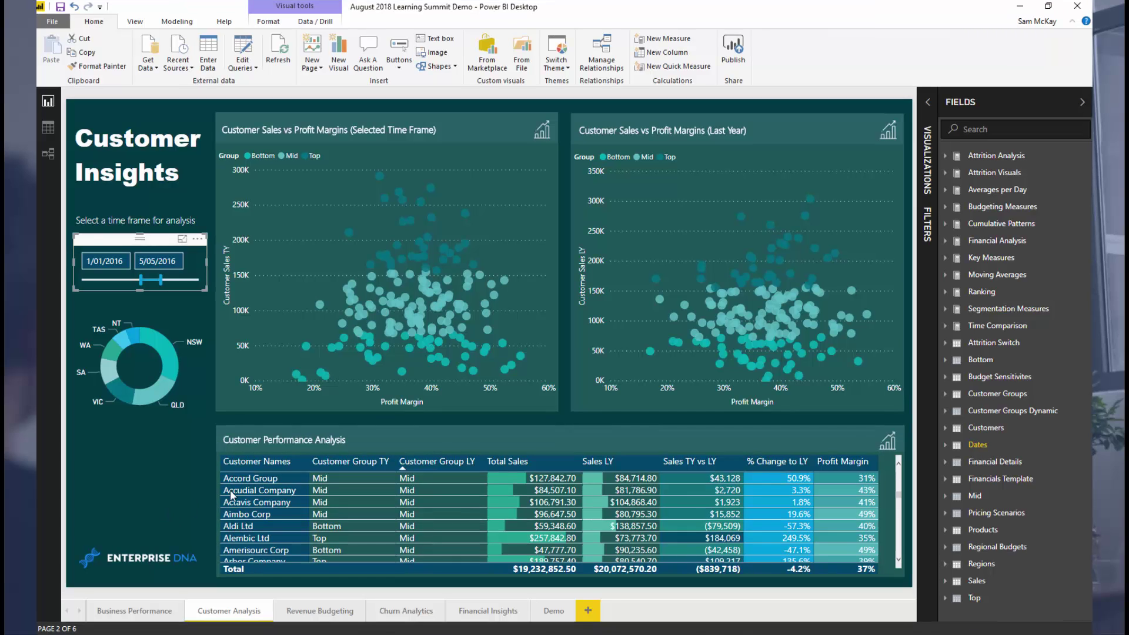
pyautogui.click(1083, 102)
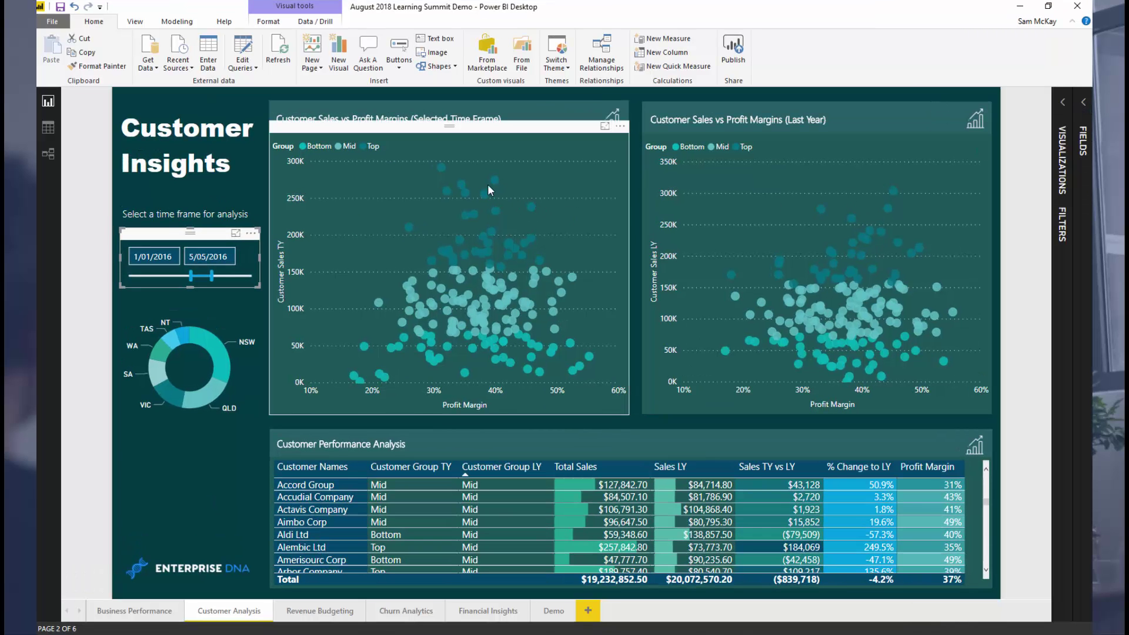
pyautogui.click(539, 135)
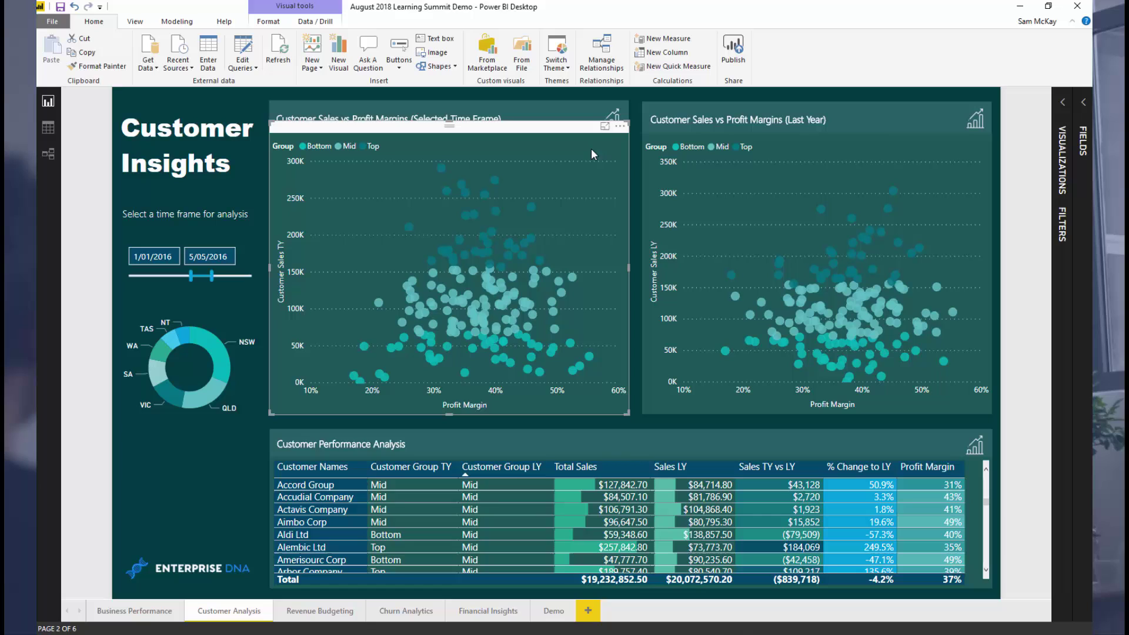
pyautogui.click(604, 125)
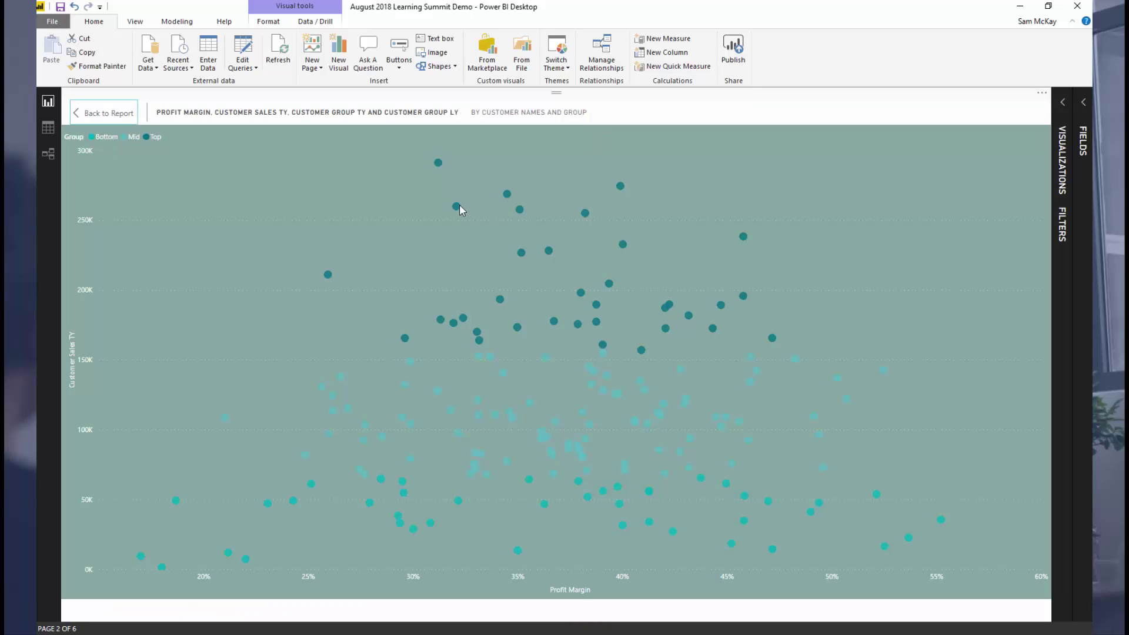
pyautogui.click(105, 114)
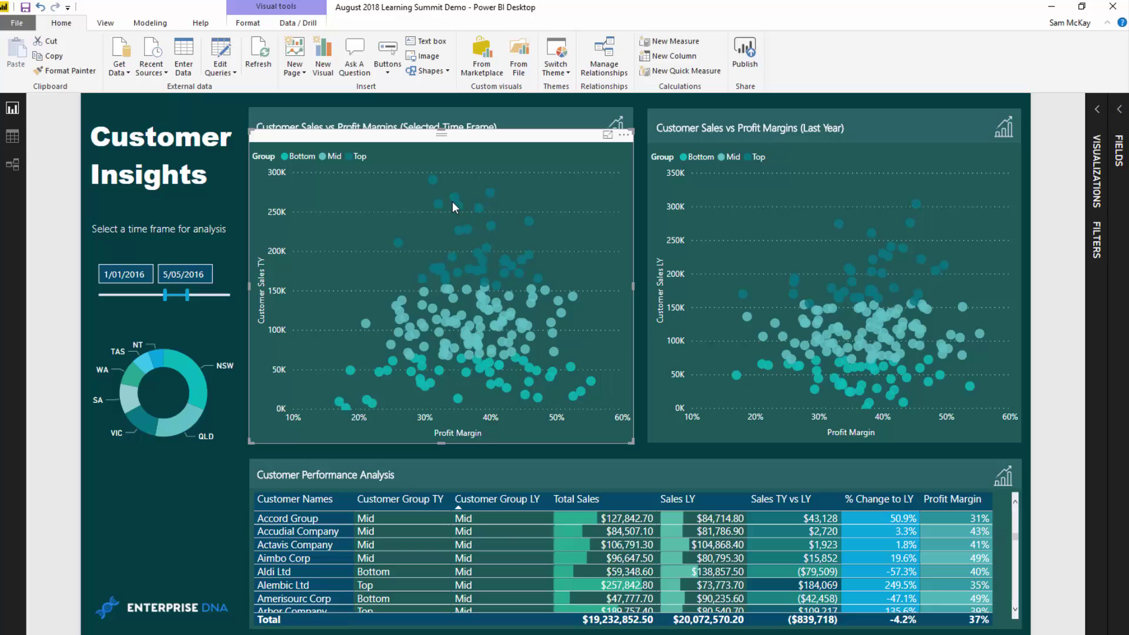
pyautogui.moveTo(454, 204)
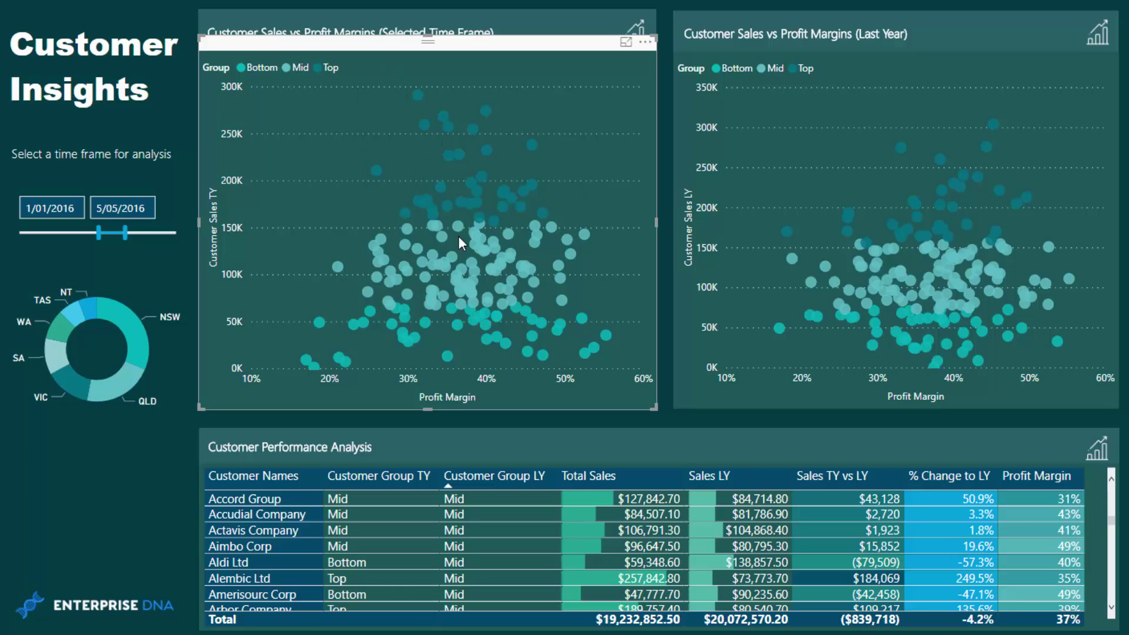
pyautogui.moveTo(447, 242)
pyautogui.moveTo(455, 331)
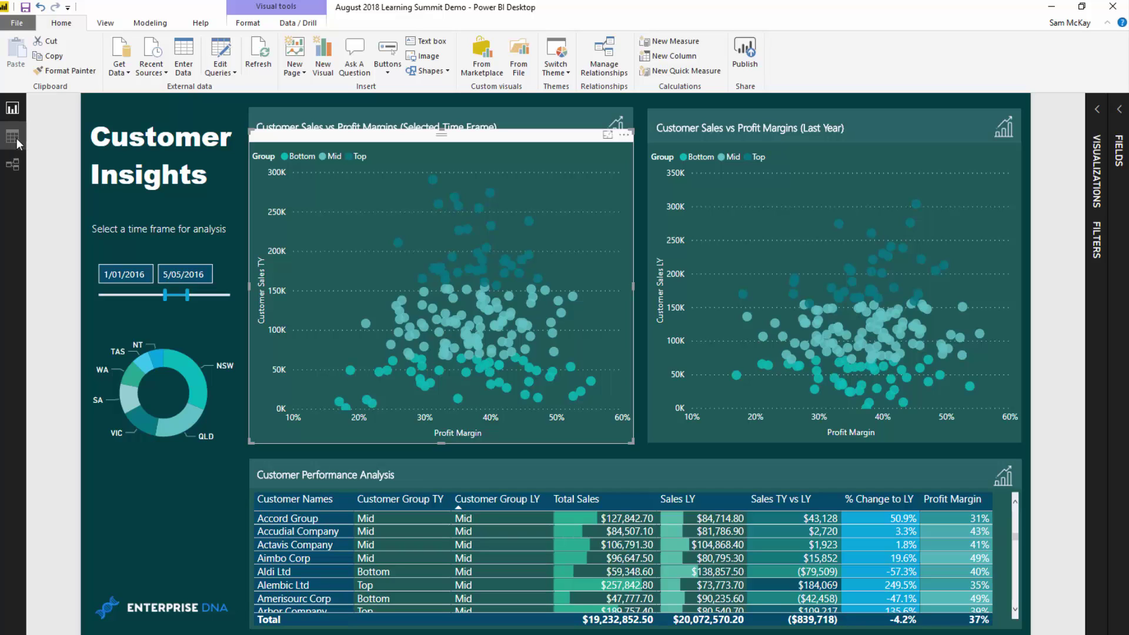
# - In Data view, display the Customer Groups tiers: Top 0.8–1, Mid 0.25–0.8, Bottom 0–0.25
pyautogui.click(16, 139)
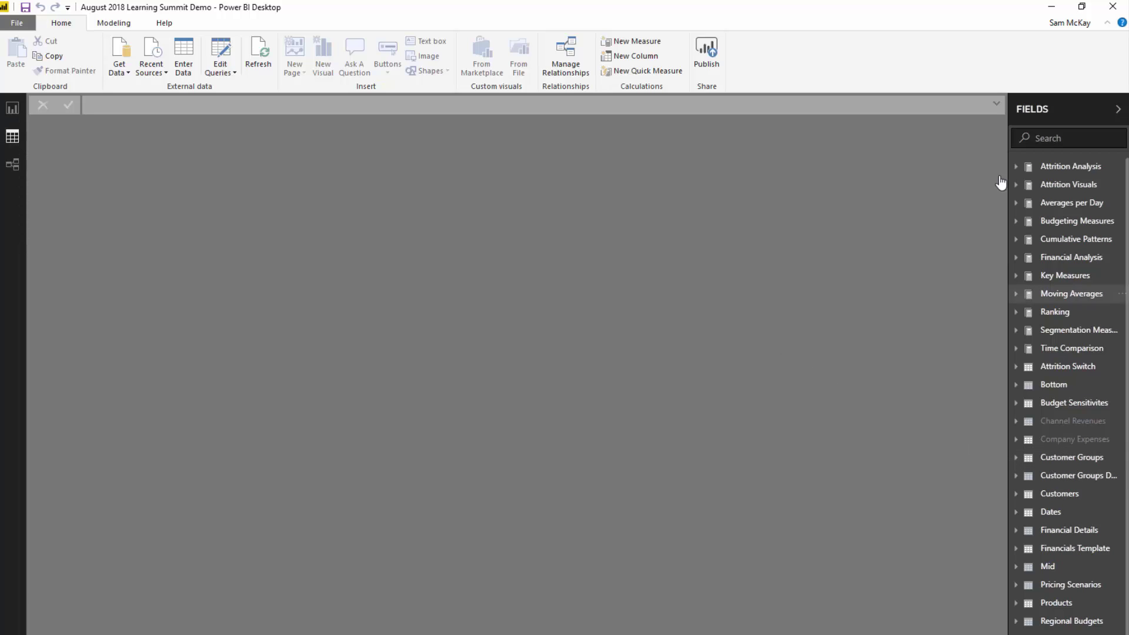
pyautogui.moveTo(1008, 112); pyautogui.dragTo(989, 121)
pyautogui.click(1073, 463)
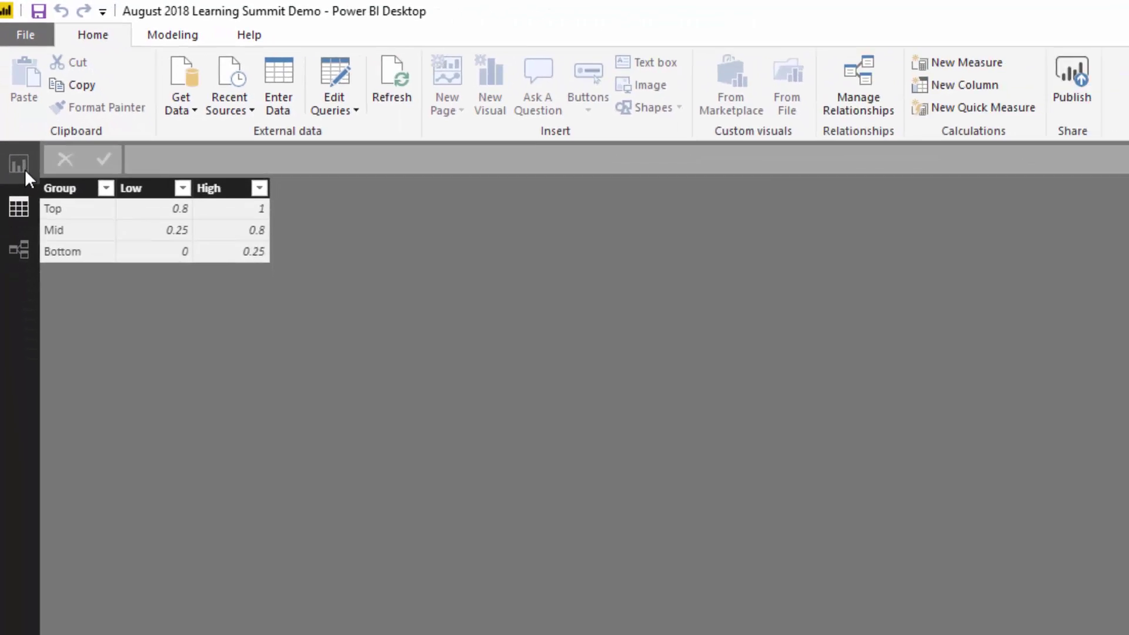
# - Back on the report page, expand the Visualizations and Fields panes and the Segmentation Measures folder
pyautogui.click(16, 113)
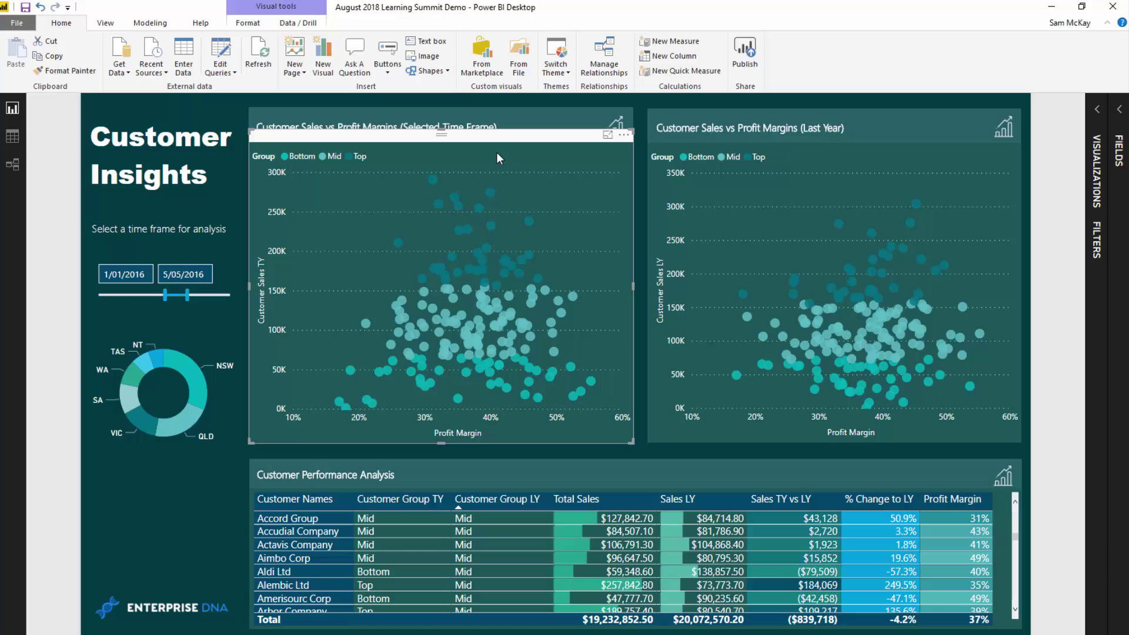
pyautogui.click(1103, 126)
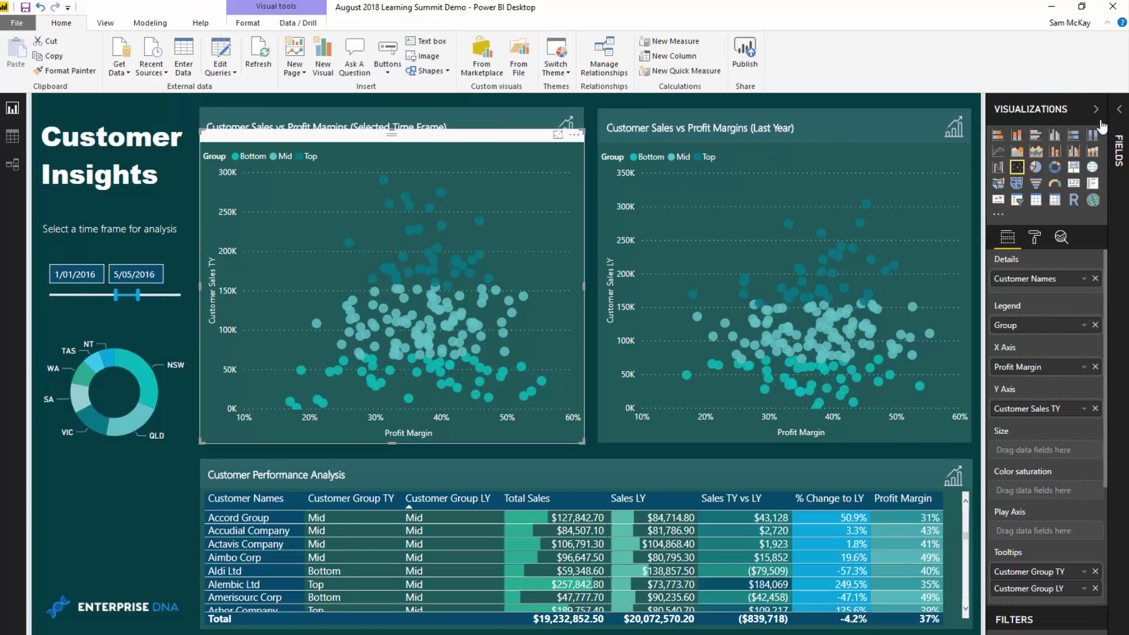
pyautogui.click(1119, 119)
pyautogui.click(993, 330)
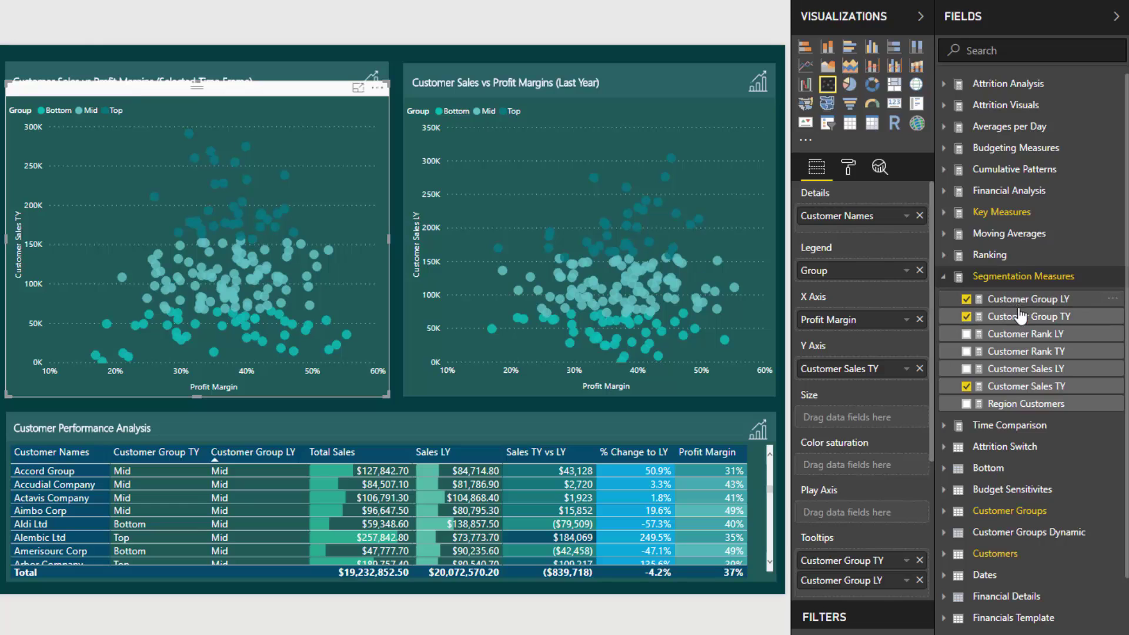
# - Show the full DAX formula of the Customer Sales TY measure in the expanded formula bar
pyautogui.click(1010, 386)
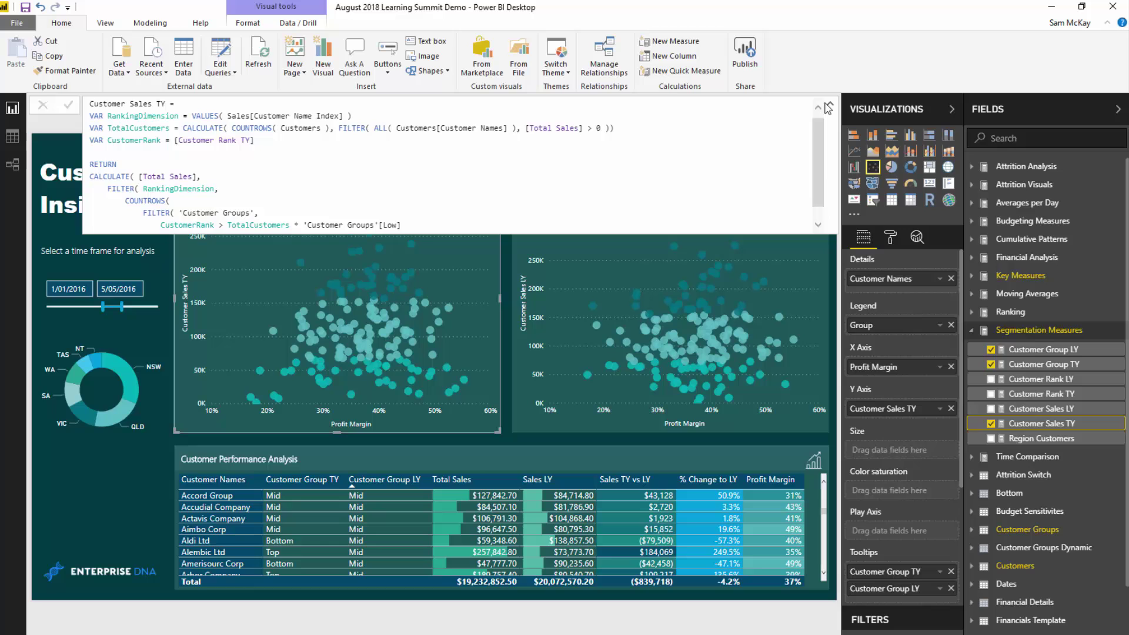
pyautogui.click(823, 93)
pyautogui.click(831, 105)
pyautogui.scroll(-1, 518, 159)
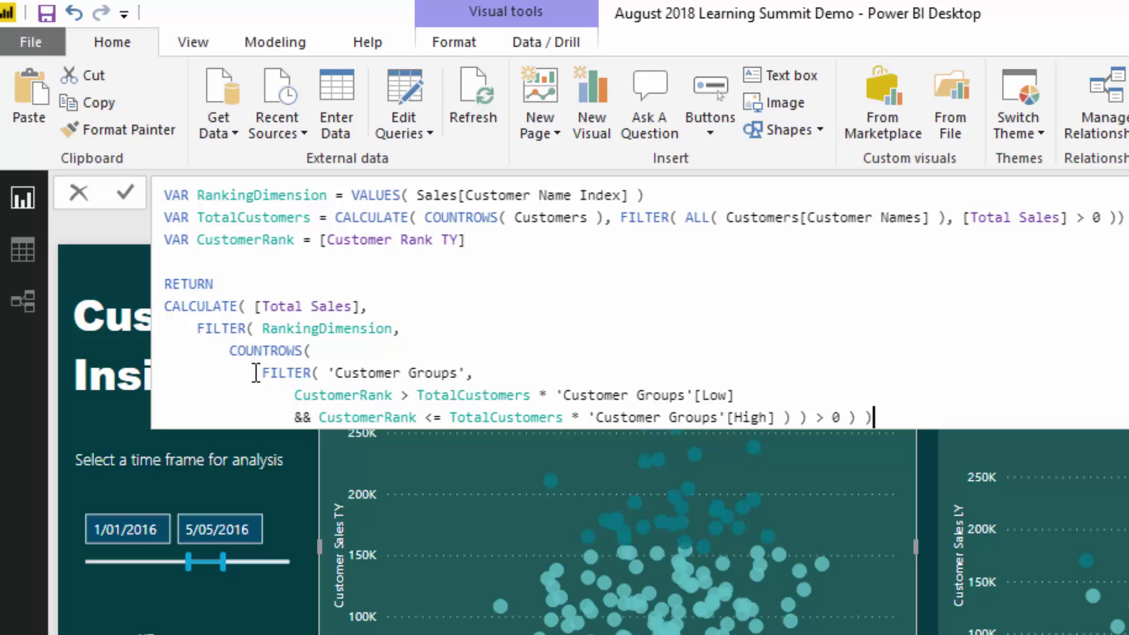
pyautogui.moveTo(171, 304); pyautogui.dragTo(912, 411)
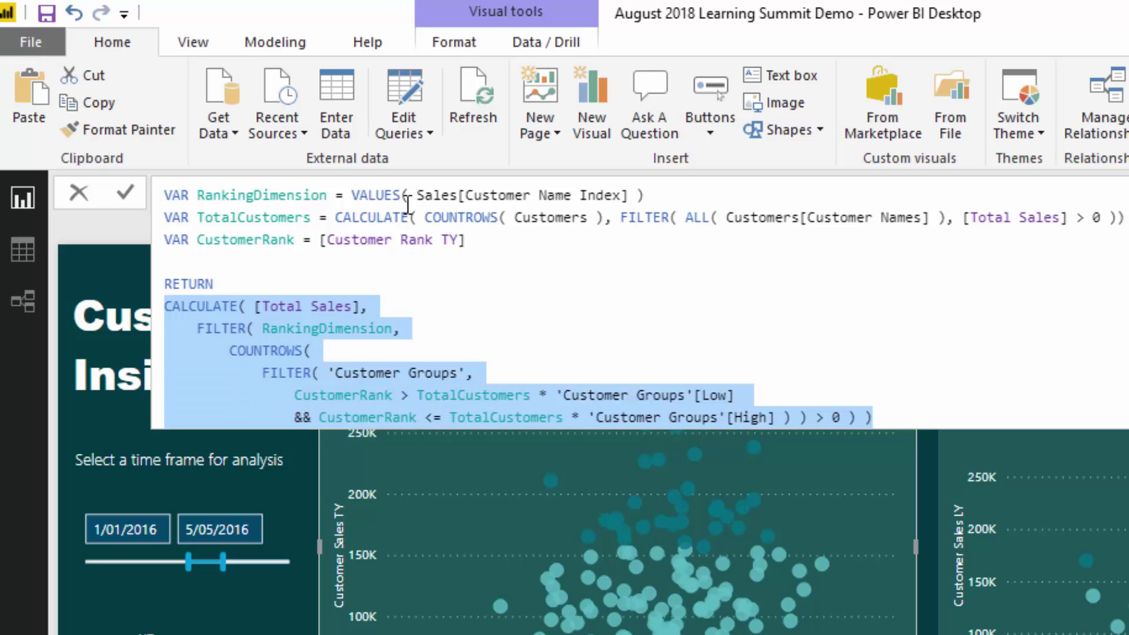
pyautogui.scroll(1, 503, 286)
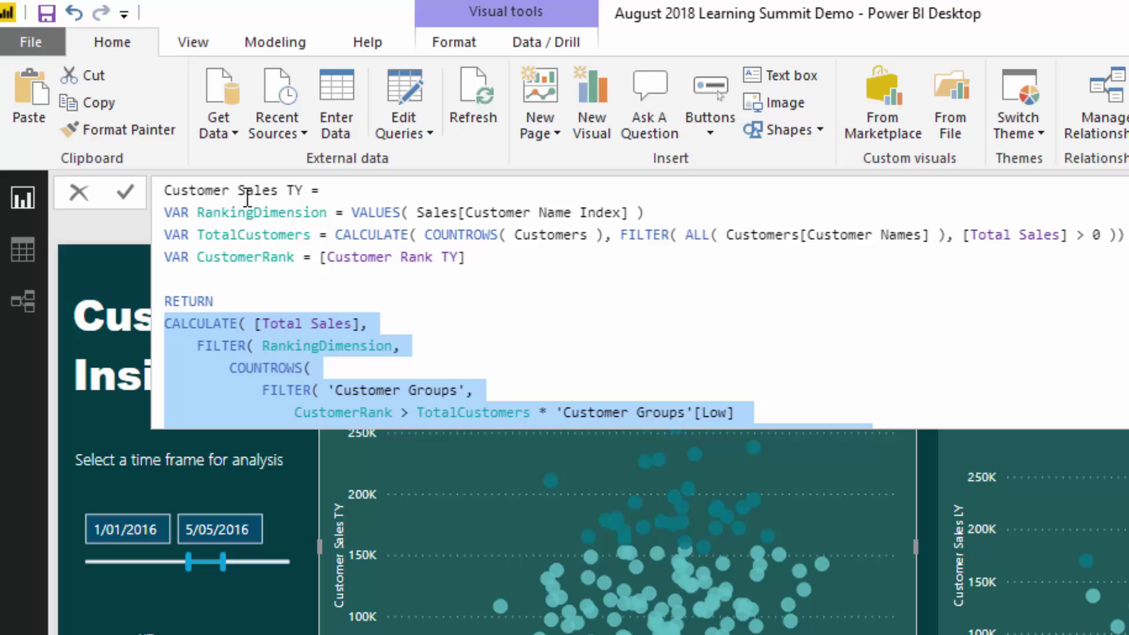
pyautogui.click(351, 212)
pyautogui.moveTo(367, 206); pyautogui.dragTo(688, 210)
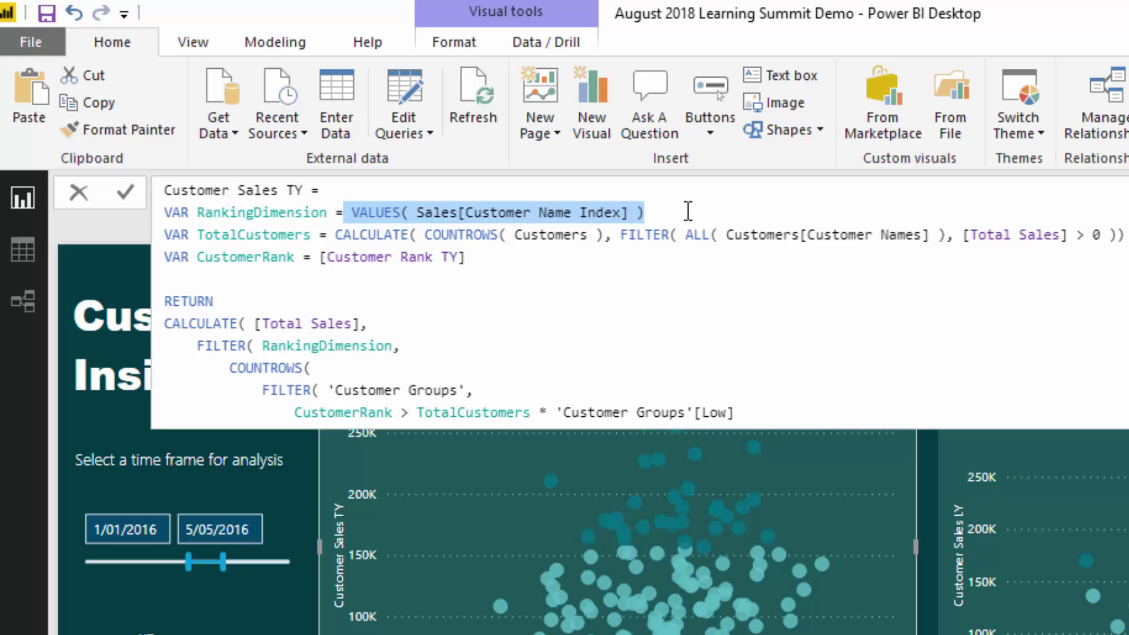
pyautogui.click(352, 212)
pyautogui.moveTo(437, 212); pyautogui.dragTo(687, 213)
pyautogui.moveTo(336, 234); pyautogui.dragTo(1126, 235)
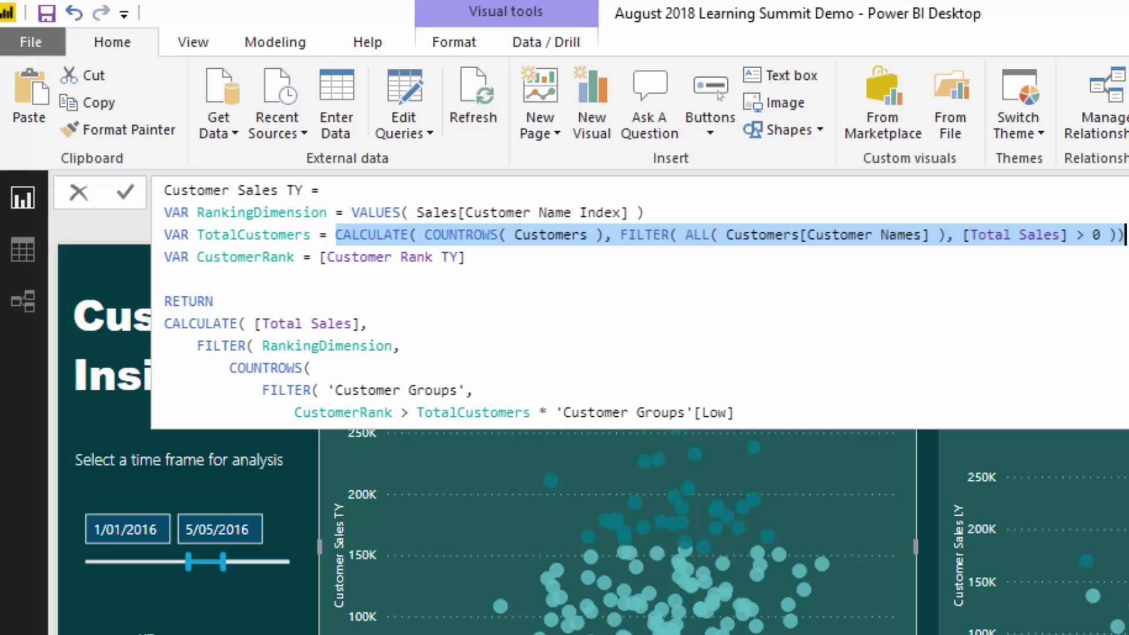
pyautogui.moveTo(197, 235); pyautogui.dragTo(312, 235)
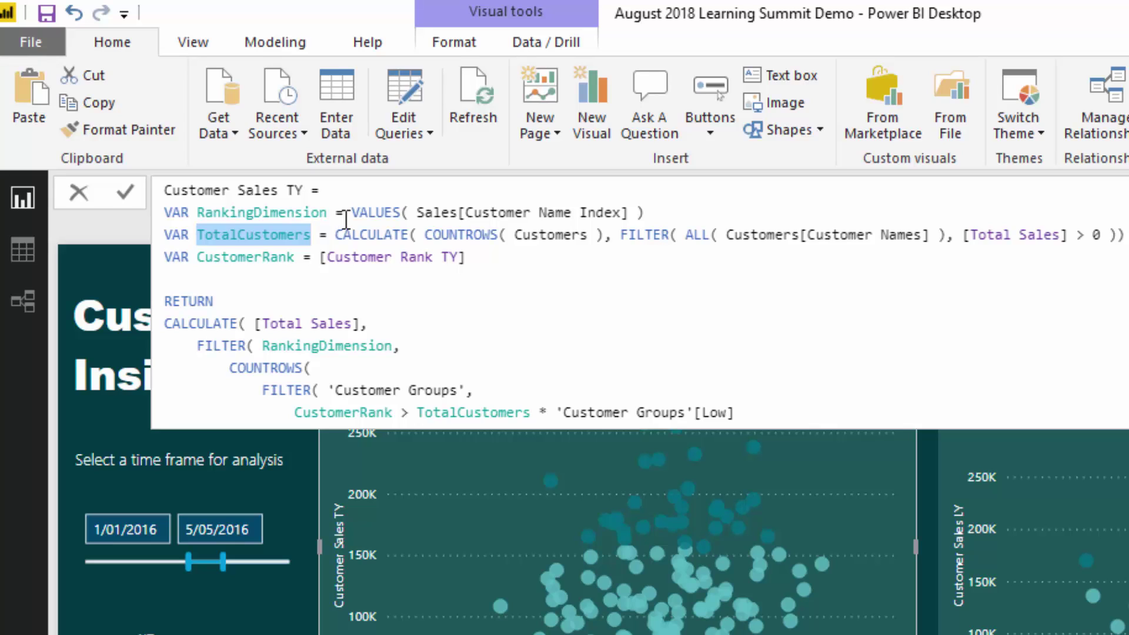
# - Highlight COUNTROWS( Customers ), the [Total Sales] > 0 filter and the [Customer Rank TY] reference
pyautogui.click(424, 234)
pyautogui.moveTo(464, 234); pyautogui.dragTo(605, 234)
pyautogui.click(621, 234)
pyautogui.hotkey('shift', 'Up')
pyautogui.keyDown('shift'); pyautogui.click(1118, 235); pyautogui.keyUp('shift')
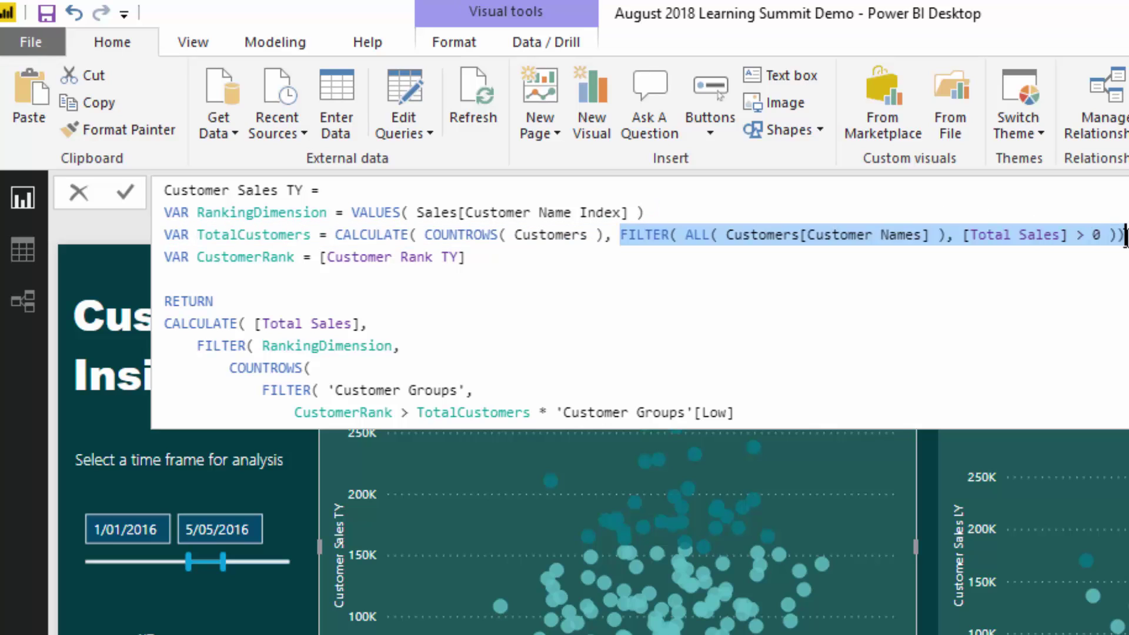
pyautogui.moveTo(963, 234); pyautogui.dragTo(1101, 234)
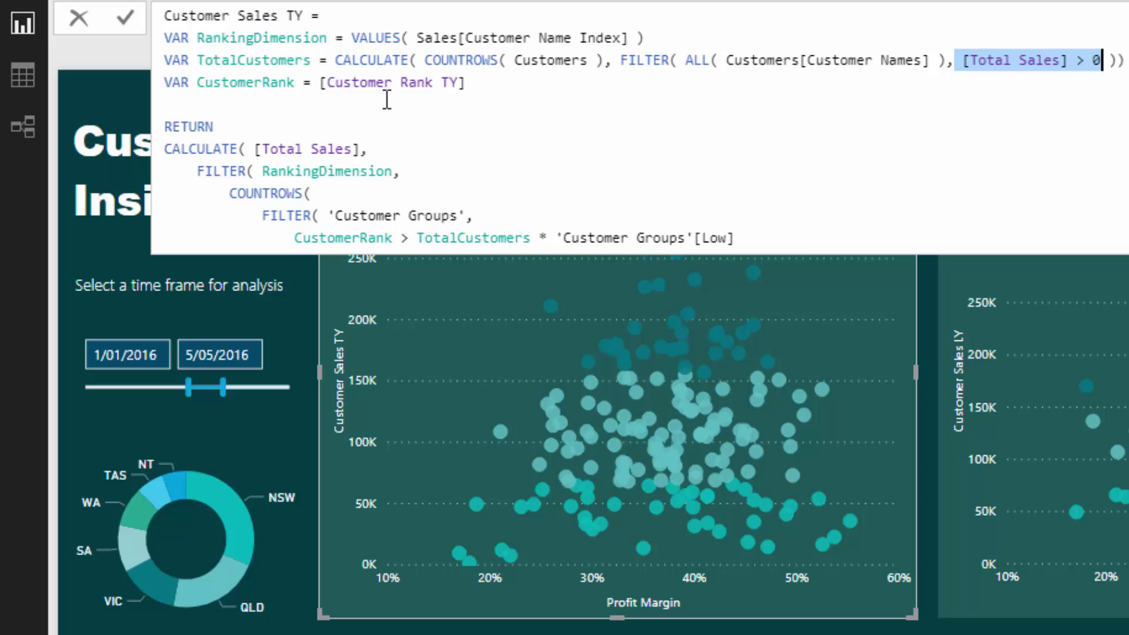
pyautogui.moveTo(319, 82); pyautogui.dragTo(519, 96)
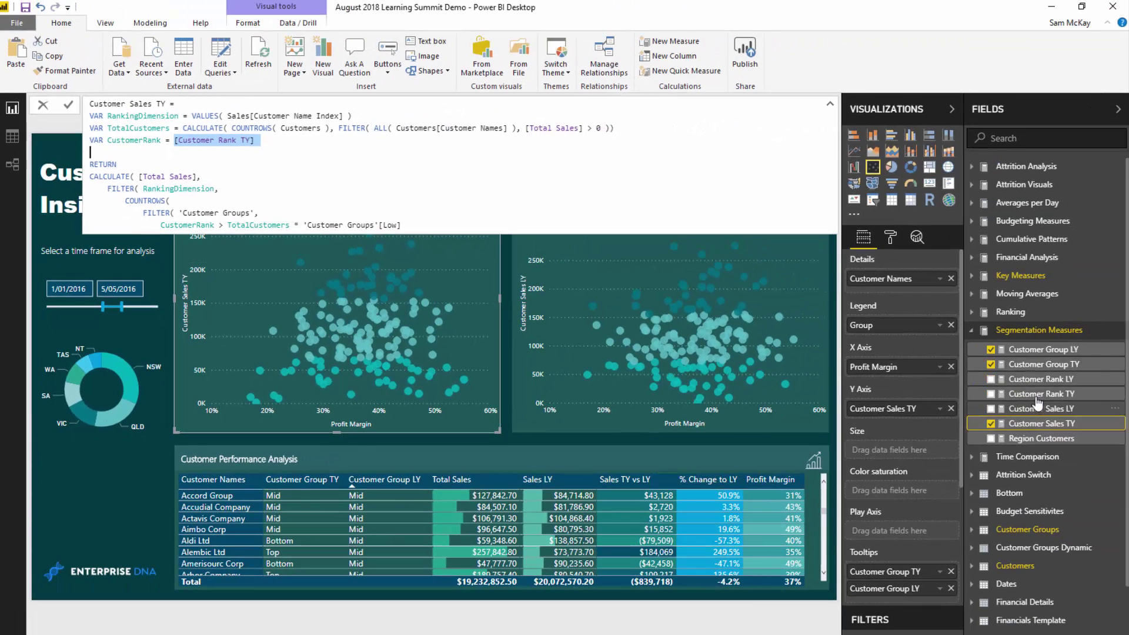
# - Bring up the Customer Rank TY formula and highlight its RANKX expression and FILTER over all Customers
pyautogui.click(1038, 395)
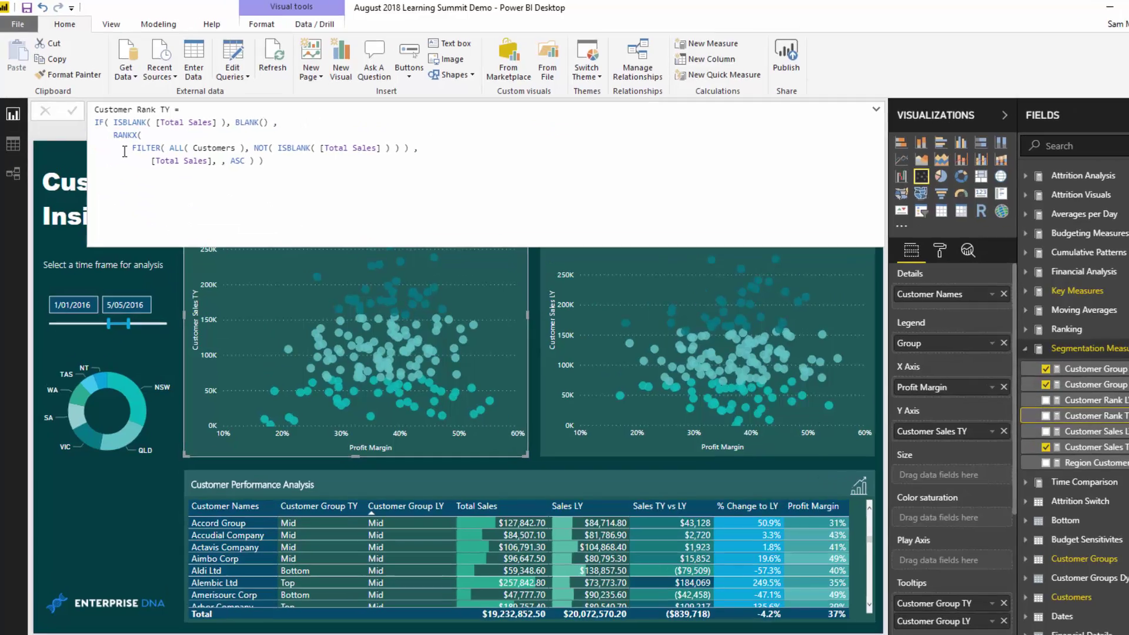
pyautogui.moveTo(108, 128); pyautogui.dragTo(389, 141)
pyautogui.moveTo(705, 257); pyautogui.dragTo(691, 285)
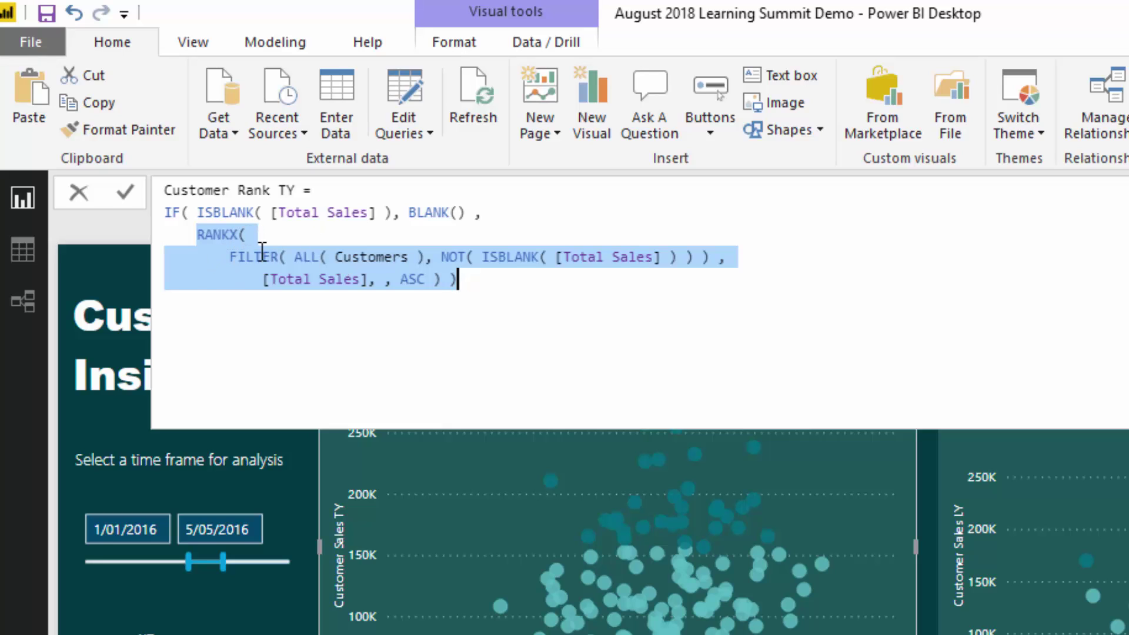
pyautogui.click(234, 257)
pyautogui.moveTo(234, 257); pyautogui.dragTo(710, 255)
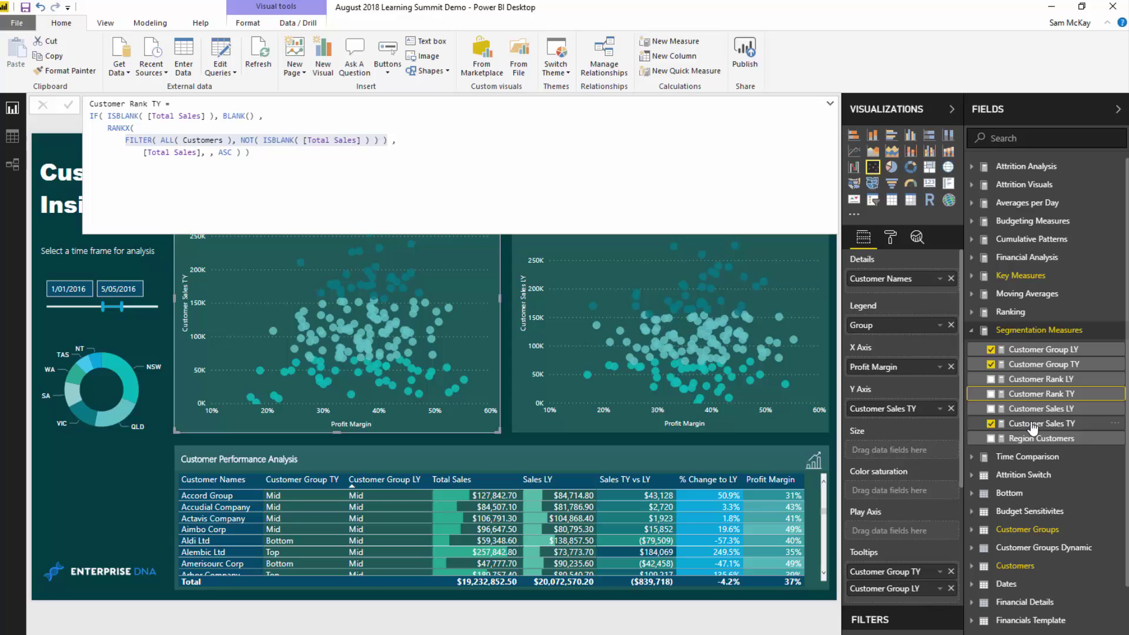
pyautogui.click(1033, 425)
pyautogui.doubleClick(176, 139)
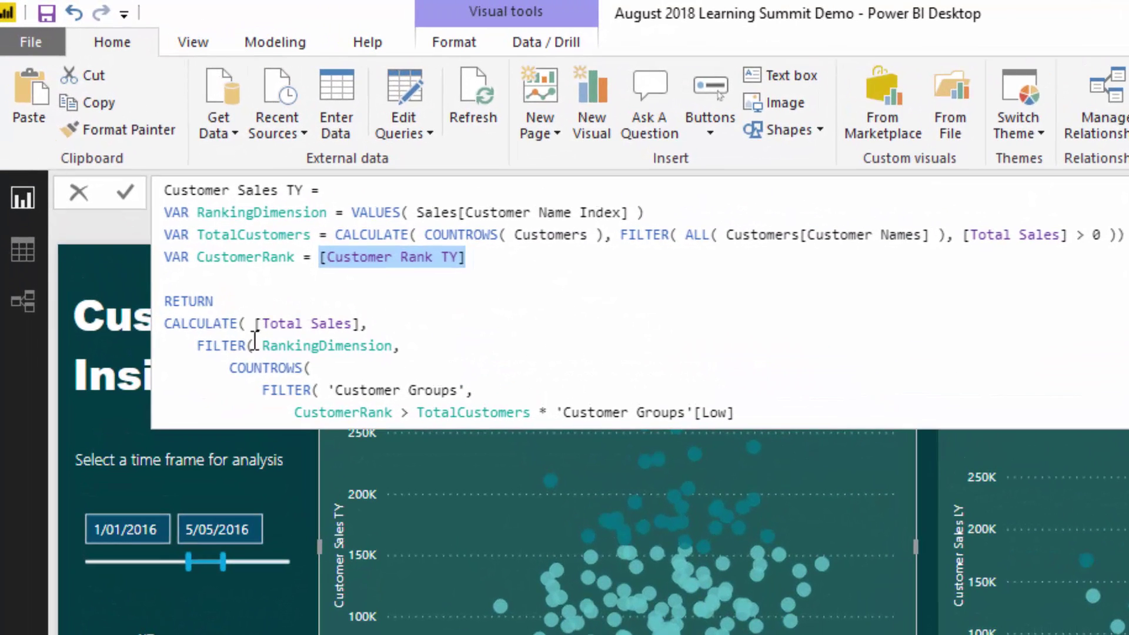
pyautogui.scroll(-1, 300, 355)
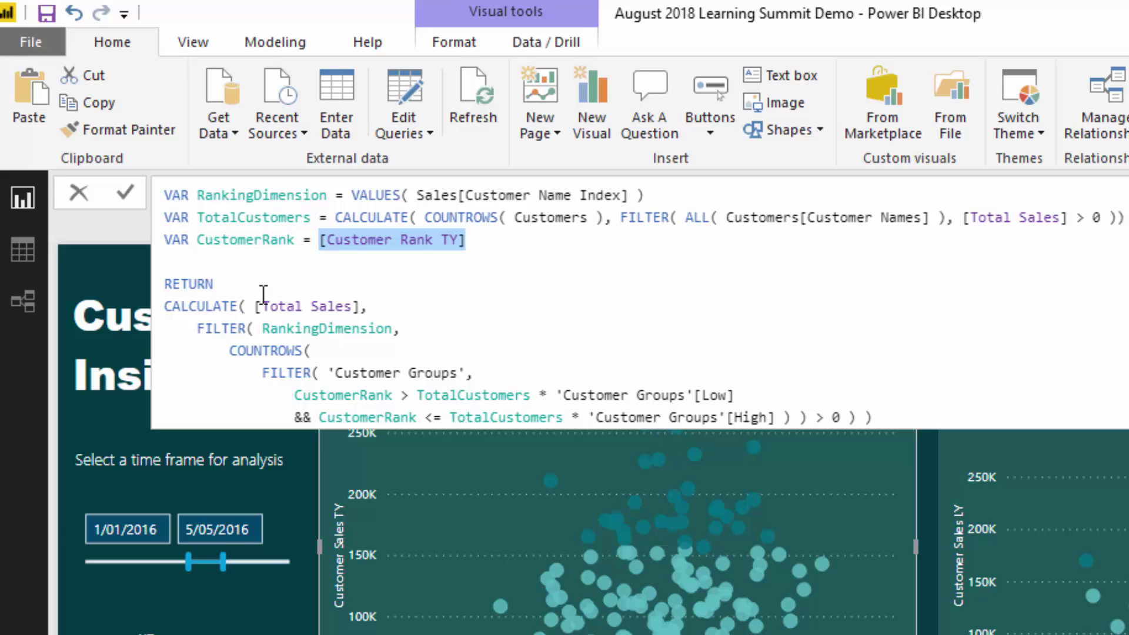
pyautogui.moveTo(369, 307); pyautogui.dragTo(129, 308)
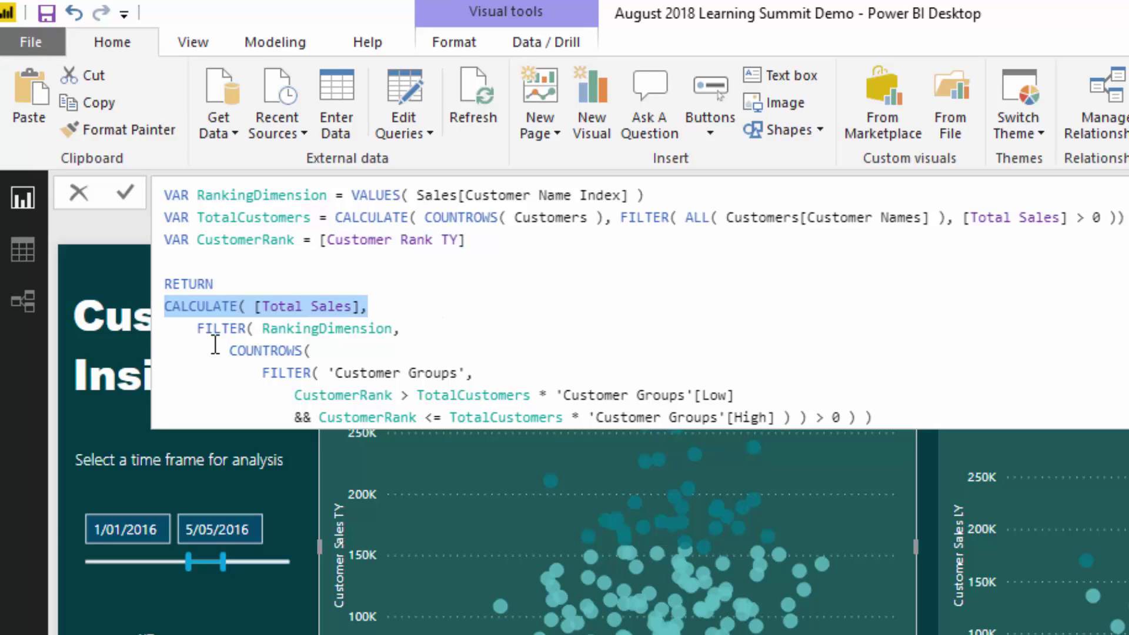
pyautogui.moveTo(259, 327); pyautogui.dragTo(400, 328)
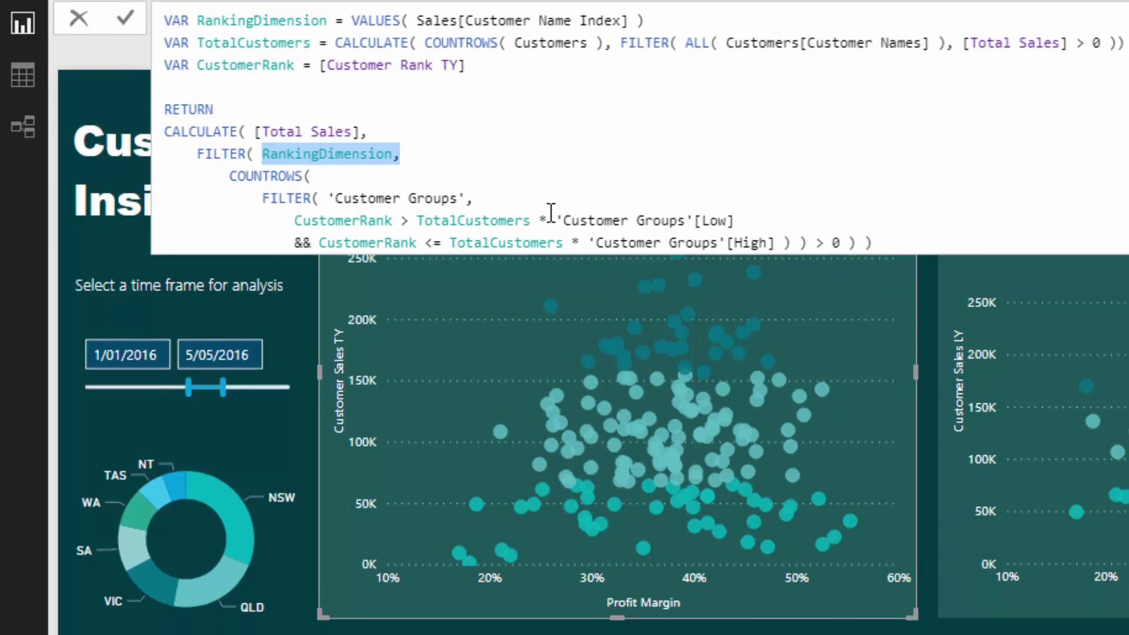
pyautogui.click(329, 197)
pyautogui.moveTo(329, 198); pyautogui.dragTo(468, 199)
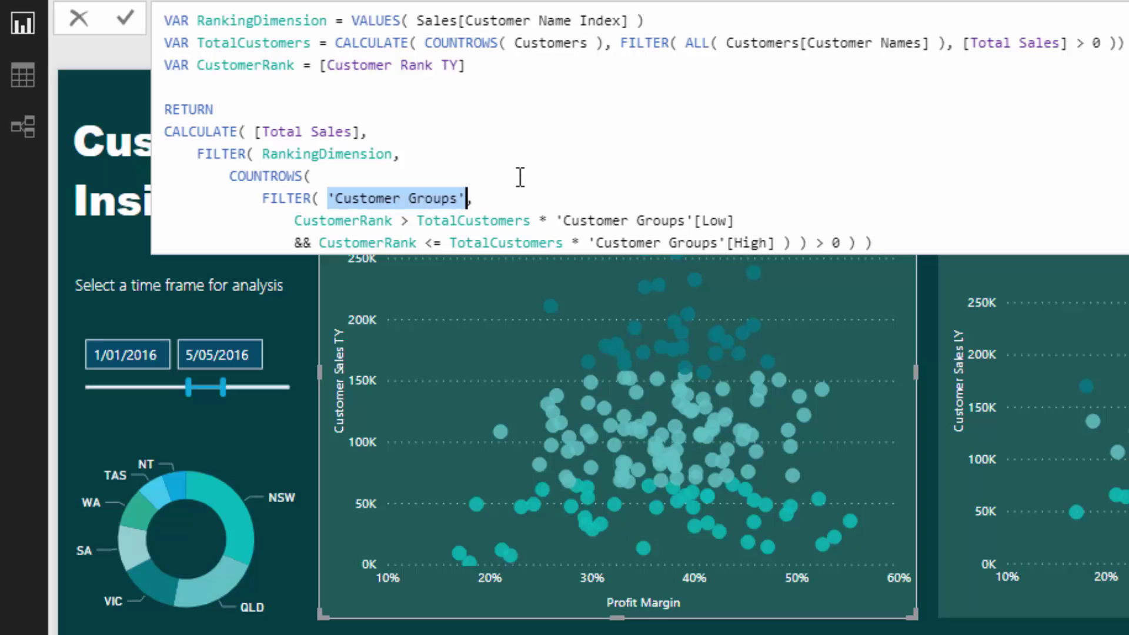
pyautogui.moveTo(296, 221); pyautogui.dragTo(397, 221)
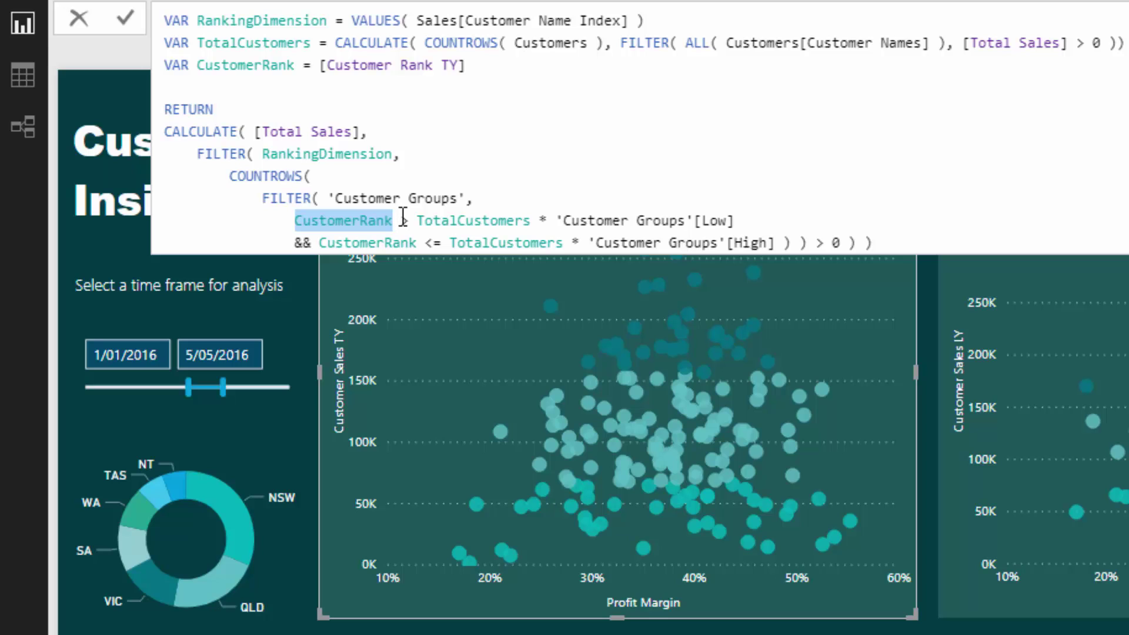
pyautogui.moveTo(312, 42); pyautogui.dragTo(203, 43)
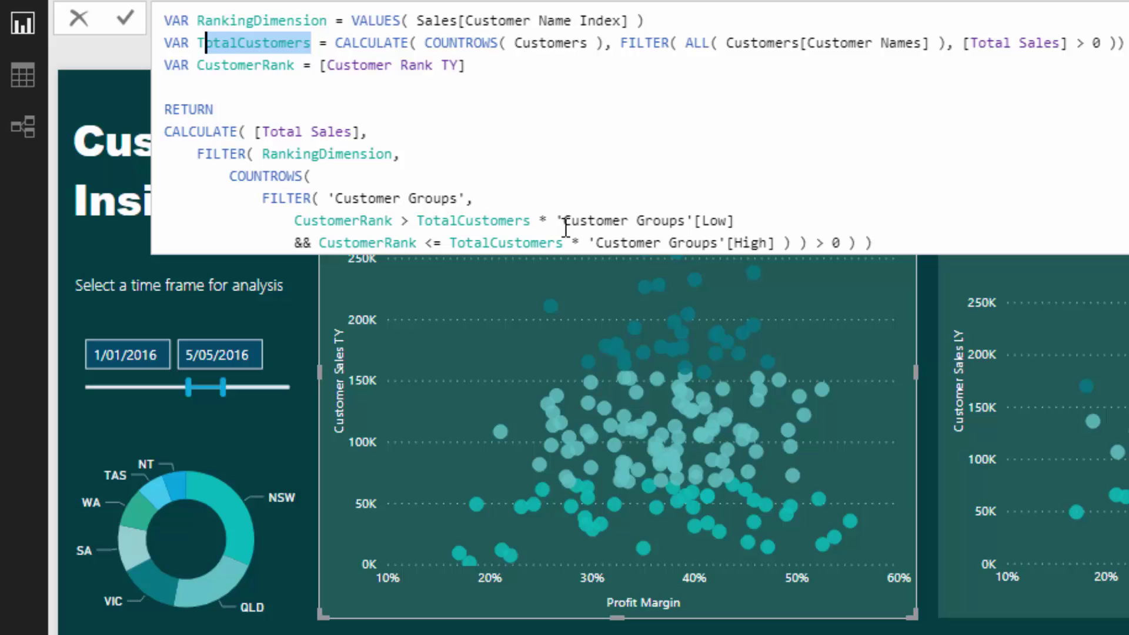
pyautogui.moveTo(557, 220); pyautogui.dragTo(758, 216)
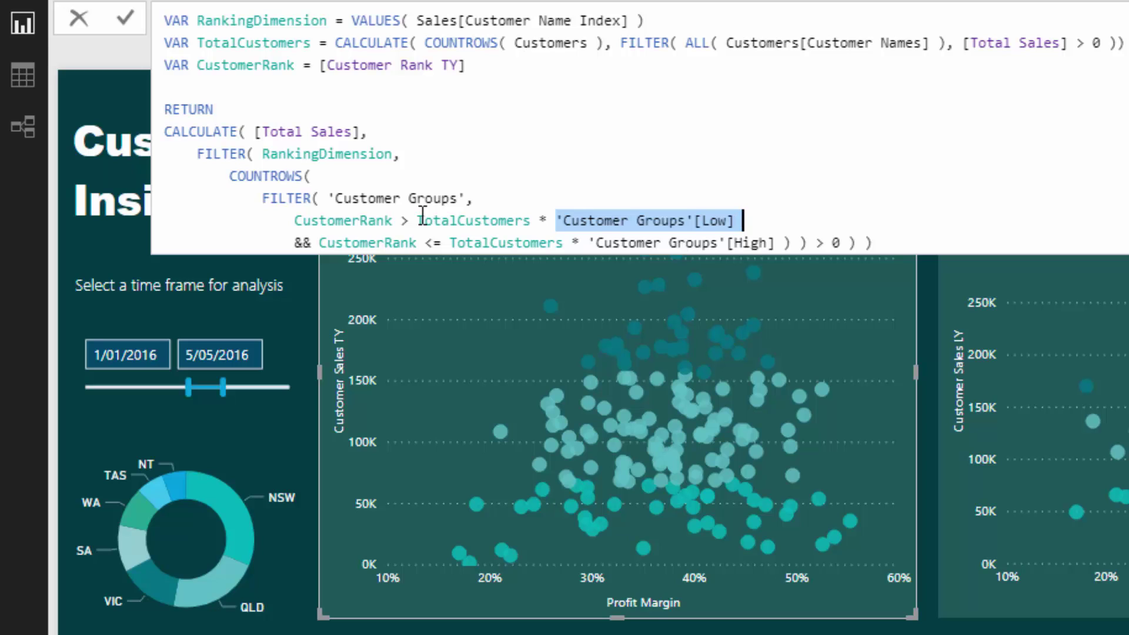
pyautogui.moveTo(319, 243); pyautogui.dragTo(433, 243)
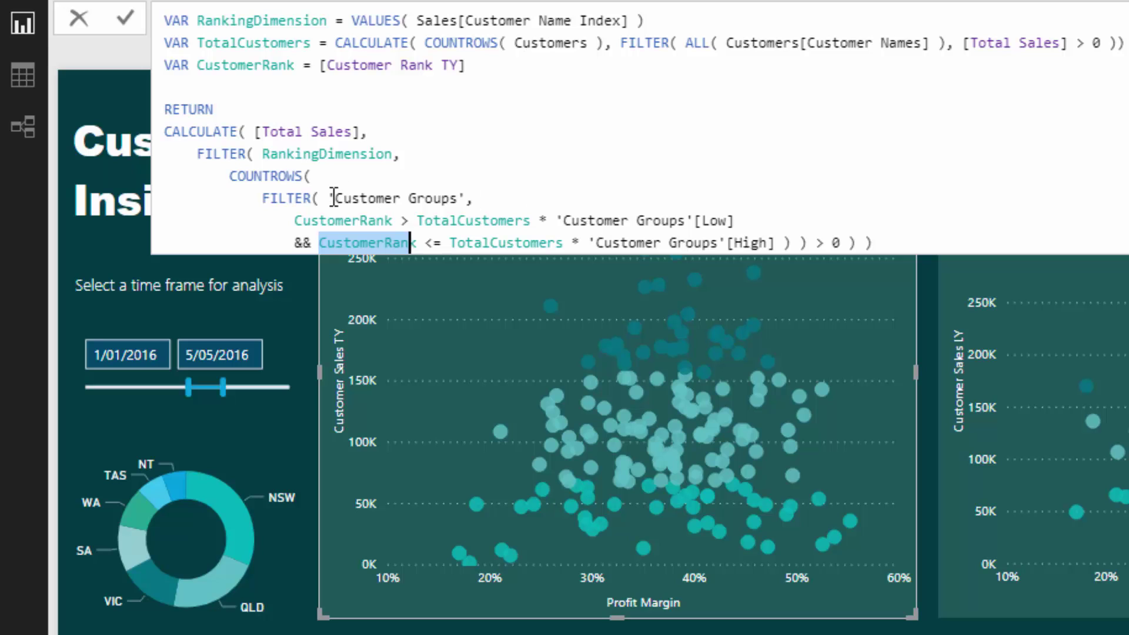
pyautogui.moveTo(329, 198); pyautogui.dragTo(474, 195)
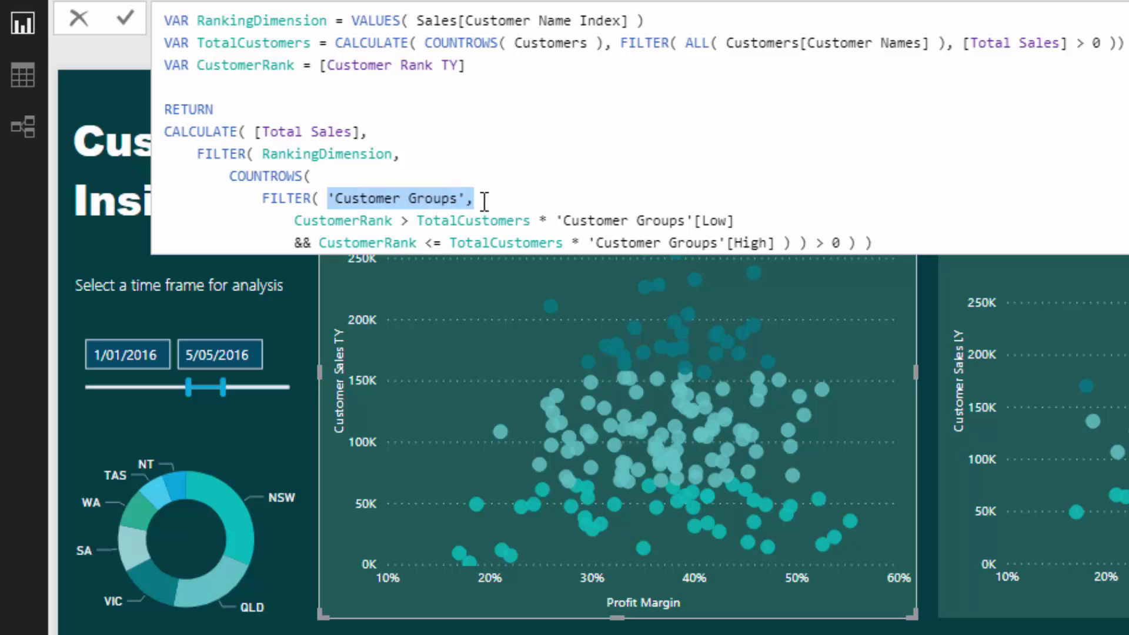
pyautogui.click(297, 221)
pyautogui.moveTo(296, 221); pyautogui.dragTo(394, 220)
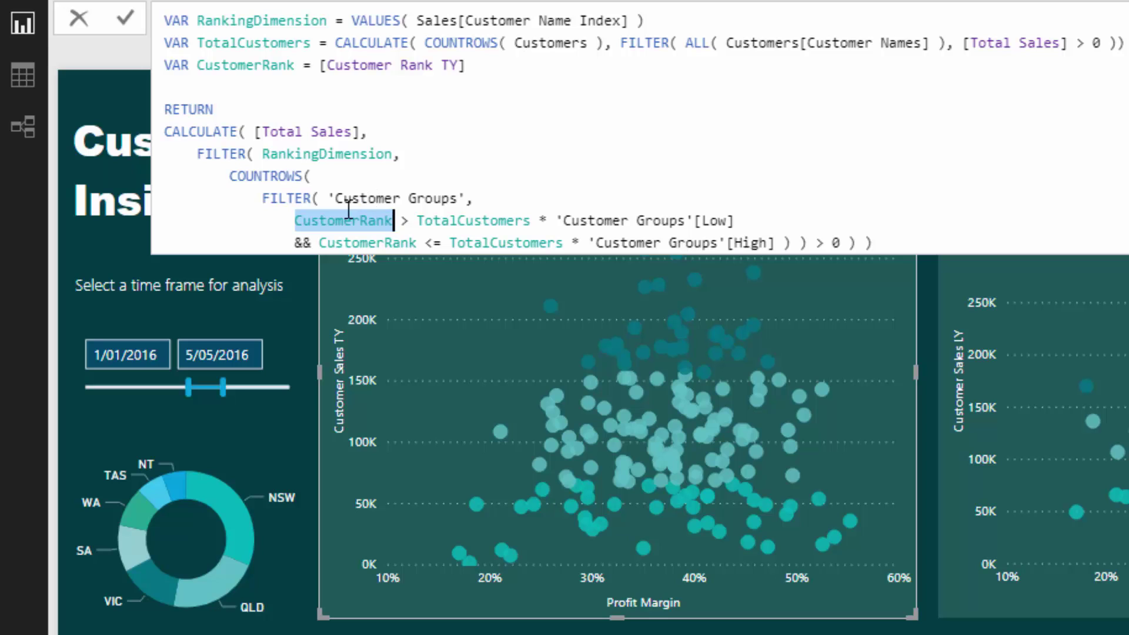
pyautogui.click(294, 221)
pyautogui.moveTo(294, 221); pyautogui.dragTo(392, 221)
pyautogui.click(417, 222)
pyautogui.moveTo(417, 221); pyautogui.dragTo(524, 221)
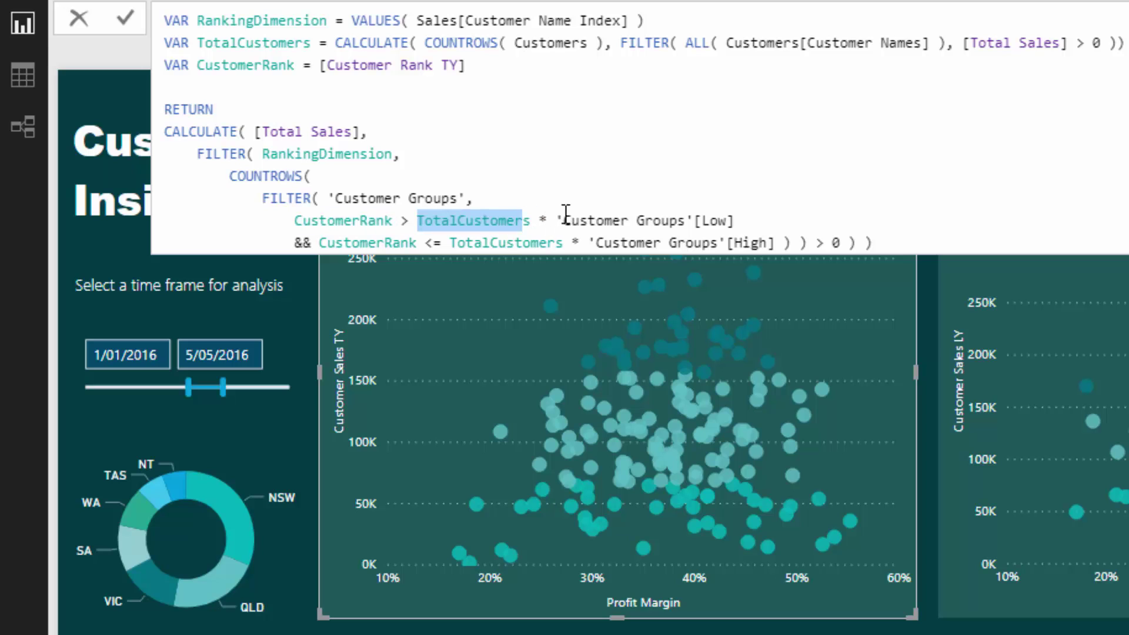
pyautogui.click(556, 222)
pyautogui.keyDown('shift'); pyautogui.click(735, 221); pyautogui.keyUp('shift')
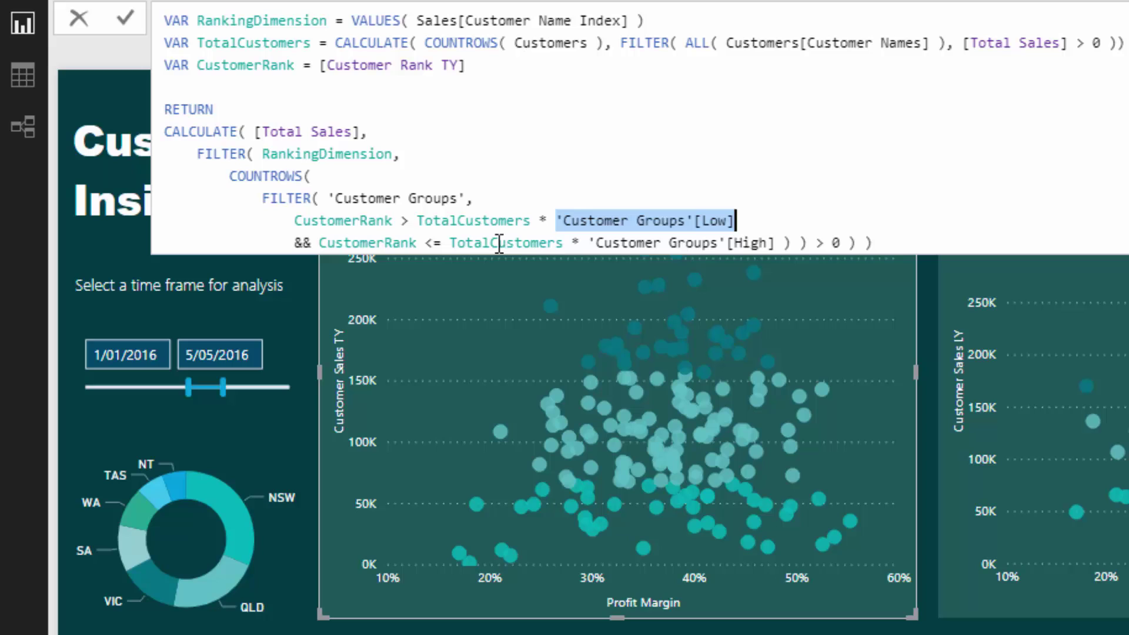
pyautogui.moveTo(321, 243); pyautogui.dragTo(417, 242)
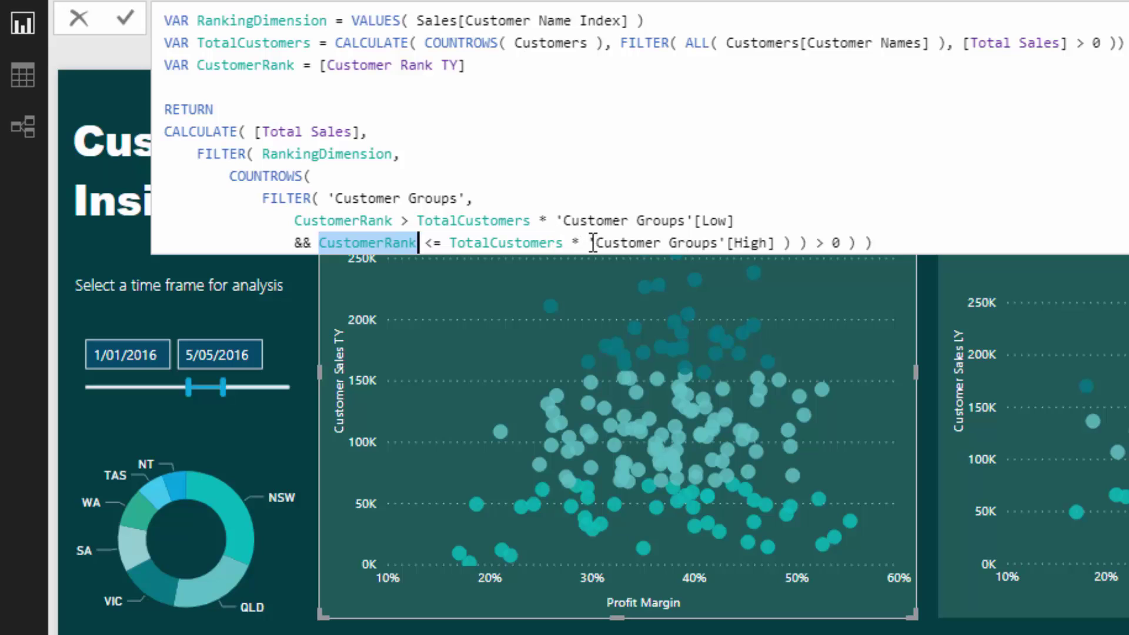
pyautogui.moveTo(590, 243); pyautogui.dragTo(776, 242)
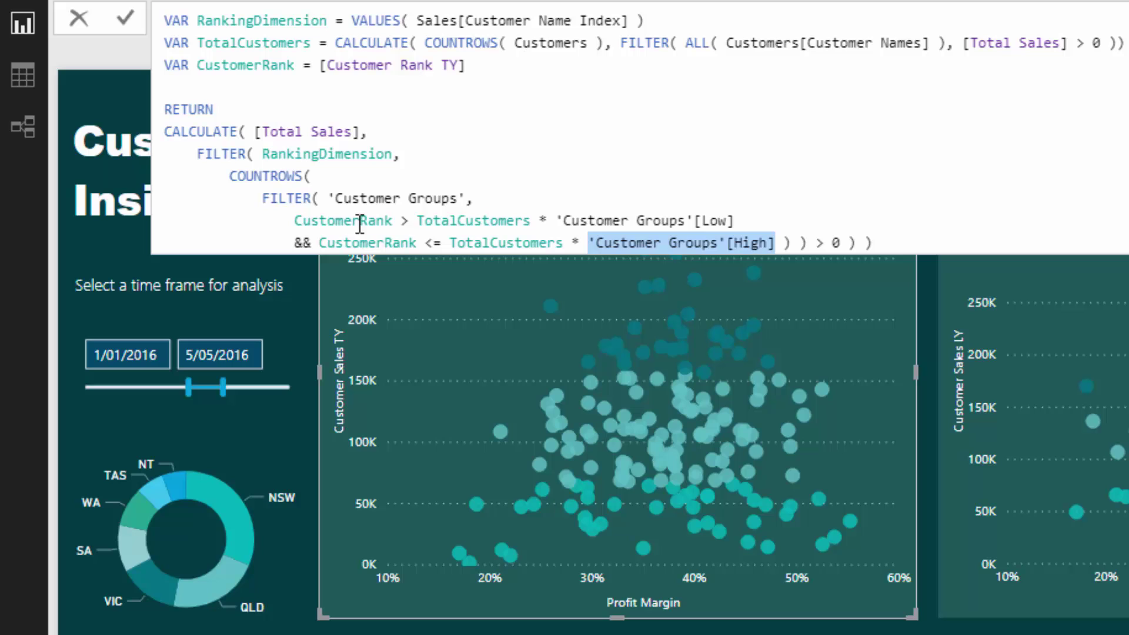
pyautogui.moveTo(270, 199); pyautogui.dragTo(752, 243)
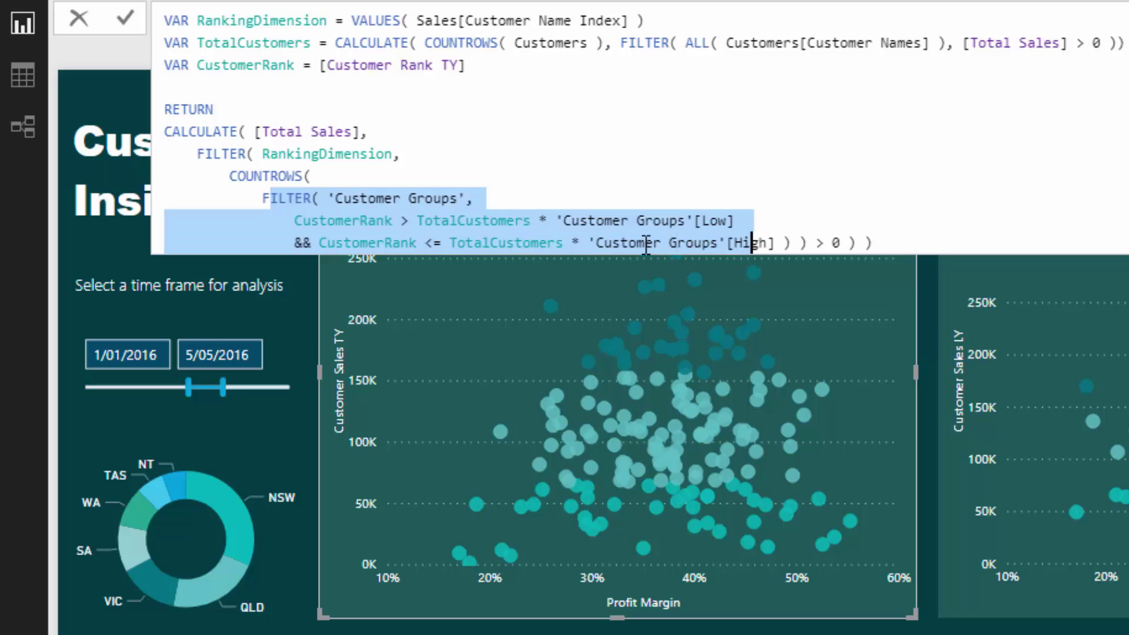
pyautogui.moveTo(237, 176); pyautogui.dragTo(869, 247)
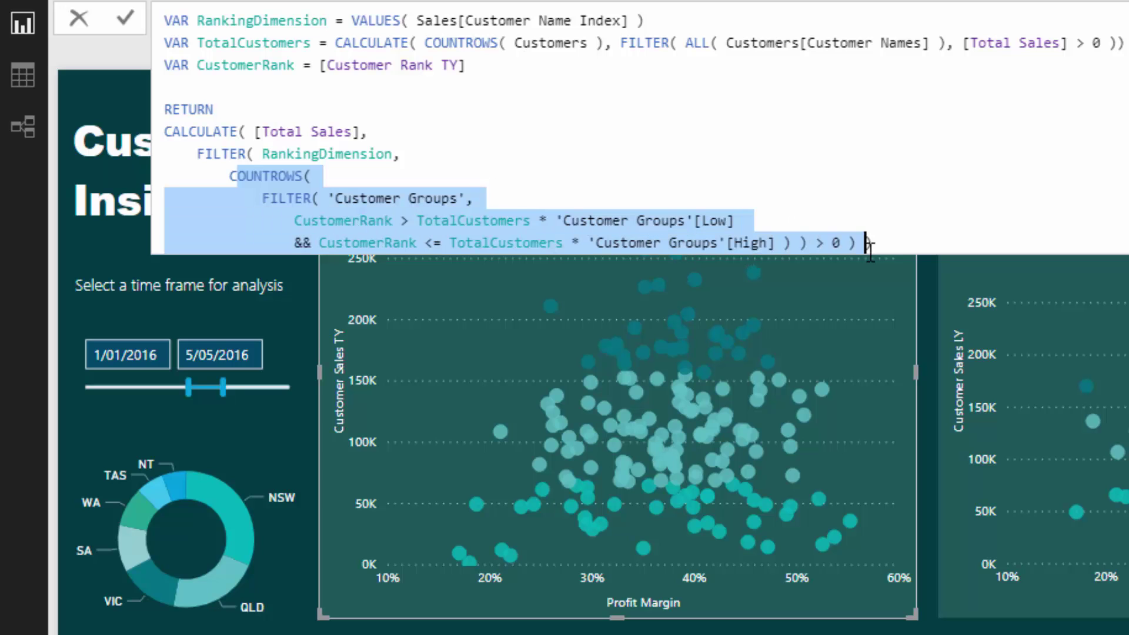
pyautogui.moveTo(400, 154); pyautogui.dragTo(182, 154)
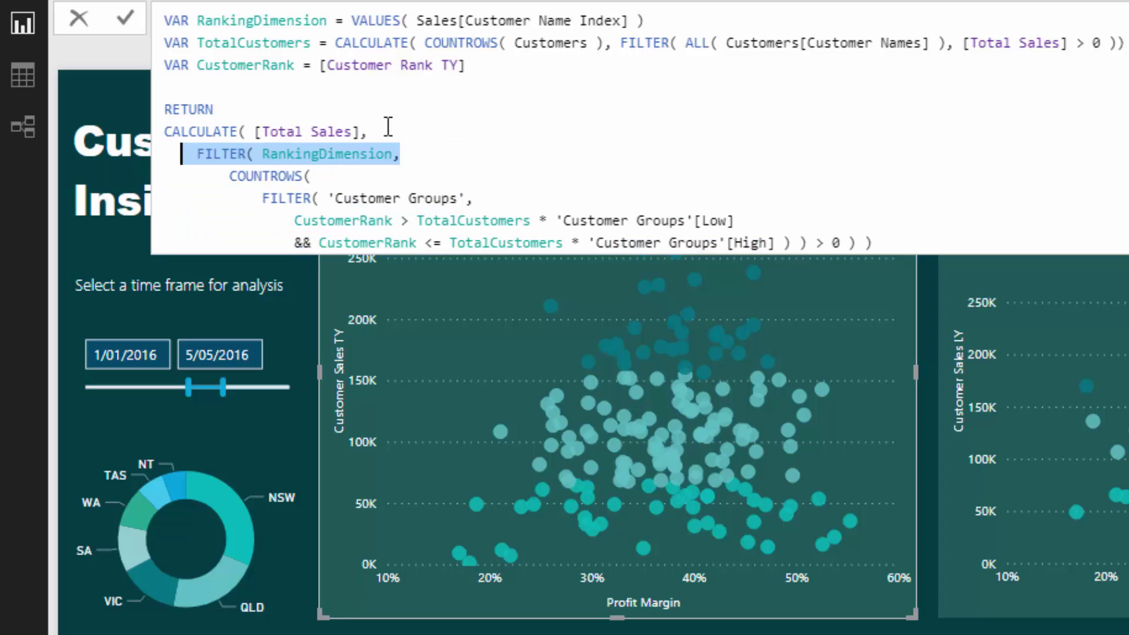
pyautogui.moveTo(388, 126); pyautogui.dragTo(255, 136)
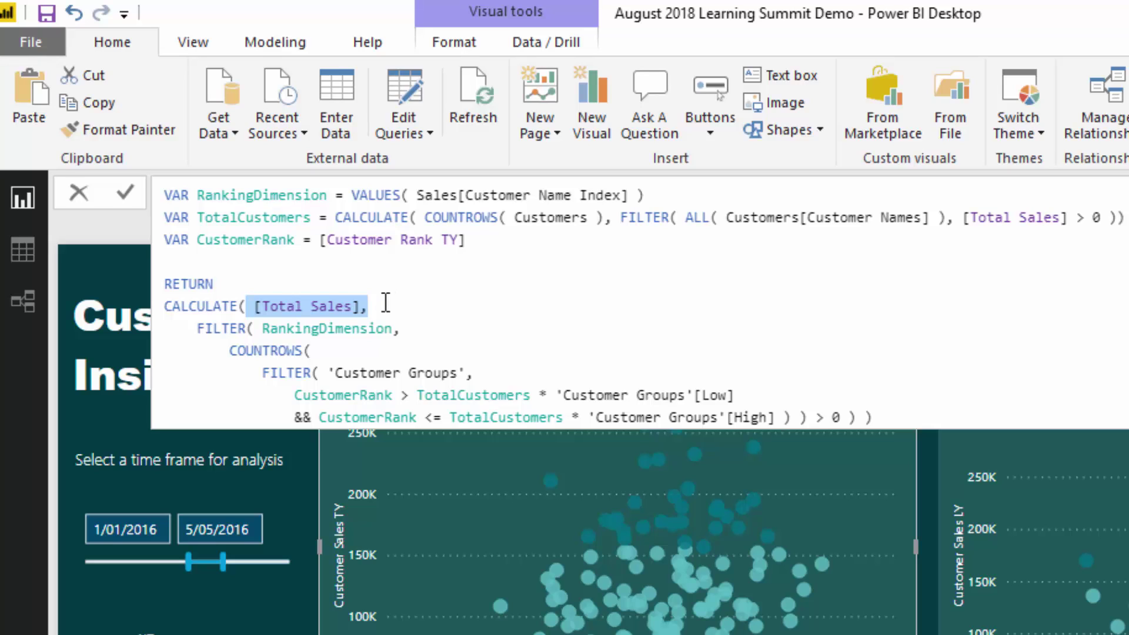
pyautogui.click(406, 290)
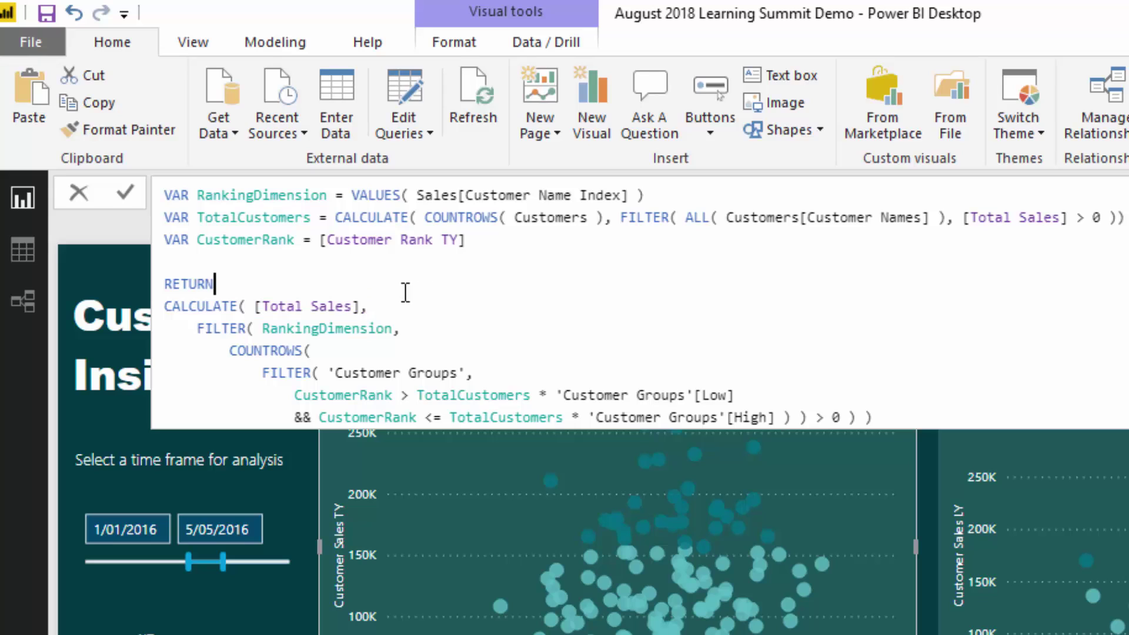
pyautogui.click(360, 306)
pyautogui.keyDown('shift'); pyautogui.click(255, 306); pyautogui.keyUp('shift')
pyautogui.moveTo(466, 240); pyautogui.dragTo(322, 241)
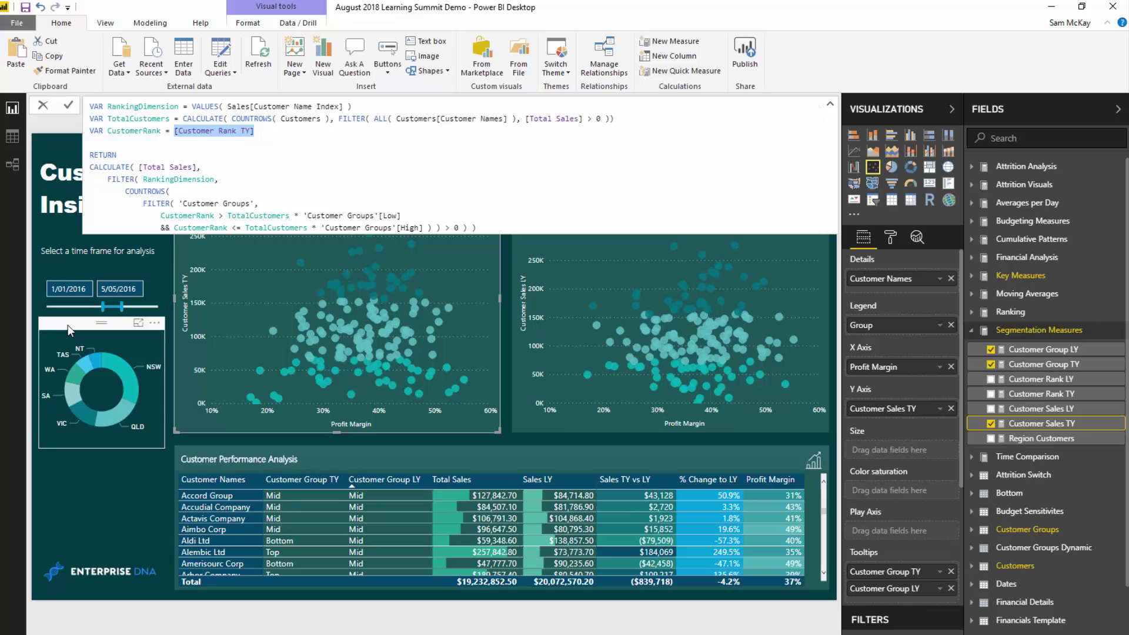
# - Close the formula bar and set the date slicer to 7/07/2016–12/09/2016
pyautogui.click(102, 480)
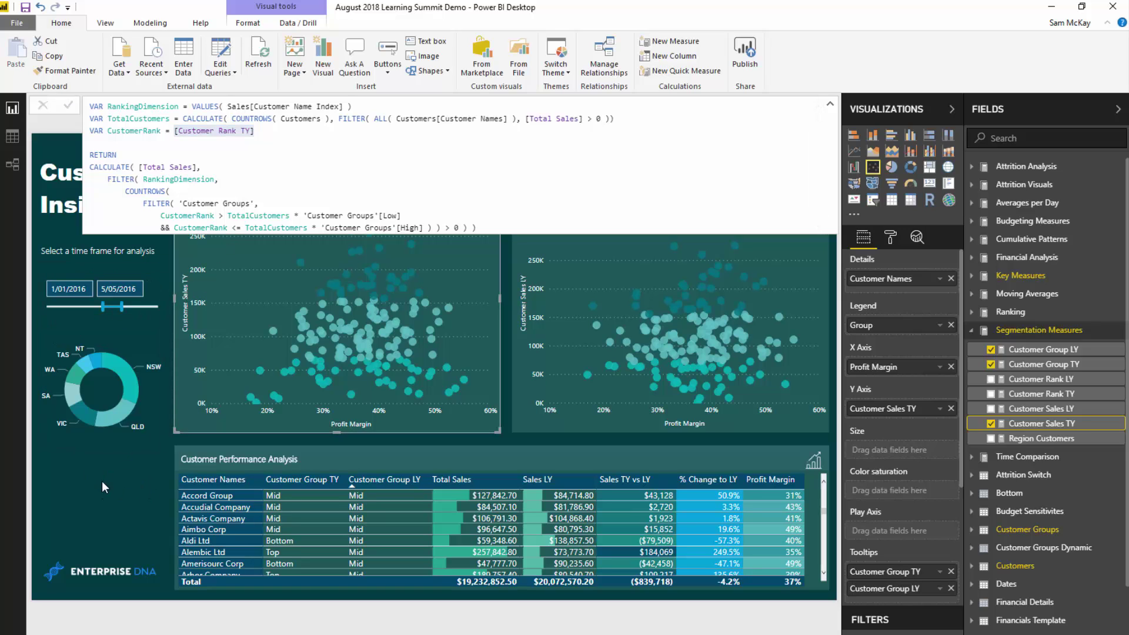
pyautogui.click(83, 495)
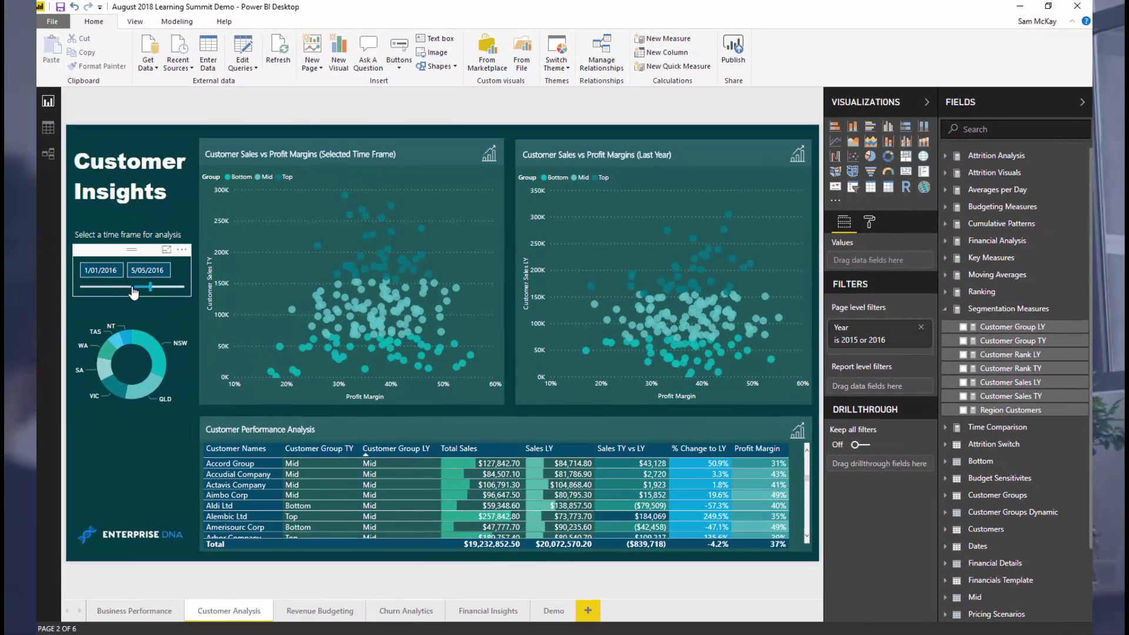
pyautogui.moveTo(134, 292)
pyautogui.mouseDown()
pyautogui.moveTo(109, 288)
pyautogui.moveTo(128, 288)
pyautogui.mouseUp()
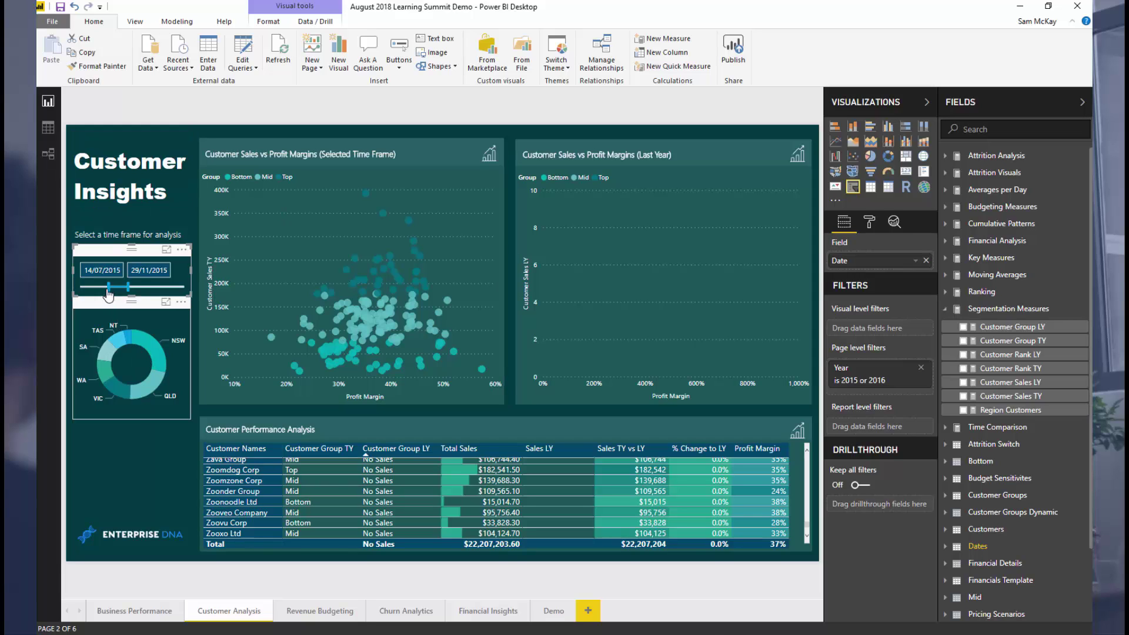
pyautogui.moveTo(108, 291); pyautogui.dragTo(160, 293)
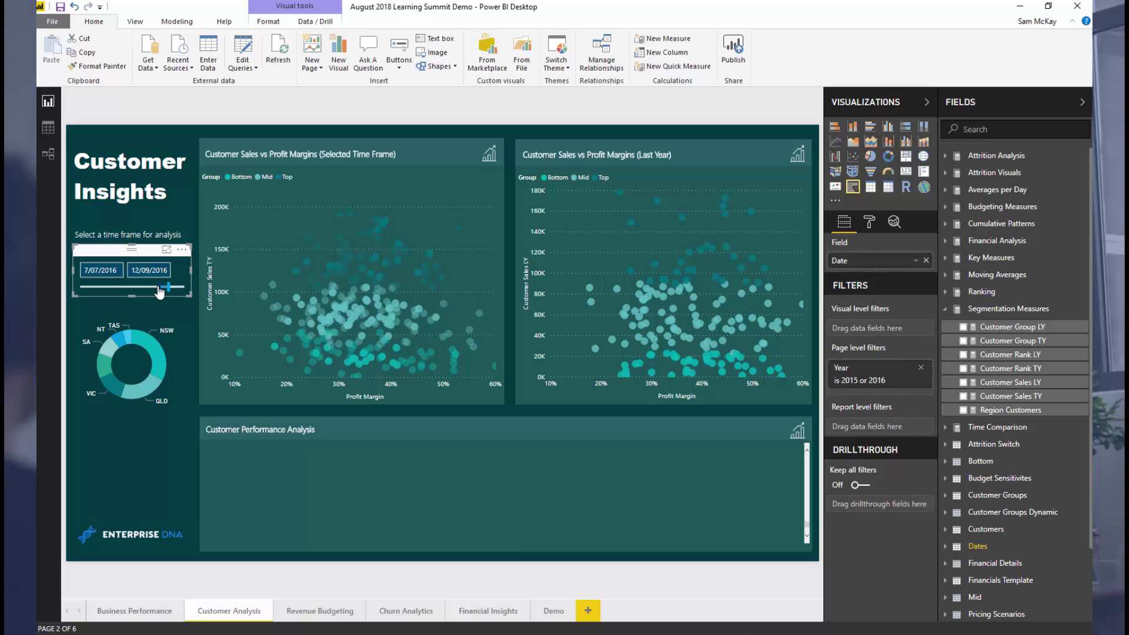
# - Cross-filter the donut chart from NSW to the SA/VIC region, then clear the selection
pyautogui.click(155, 358)
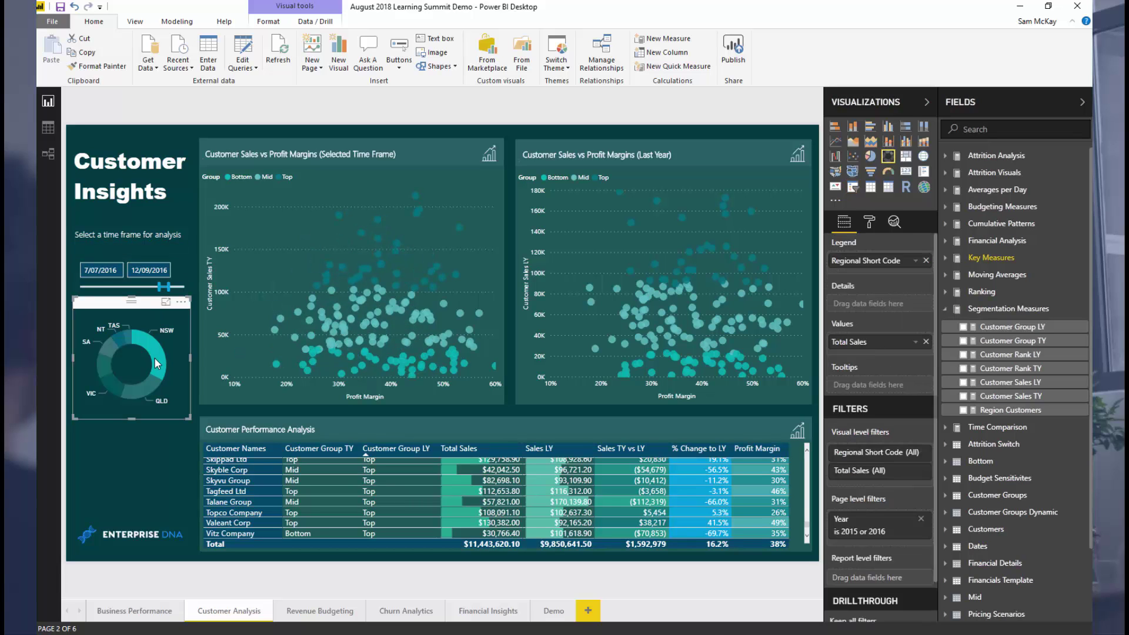
pyautogui.click(104, 369)
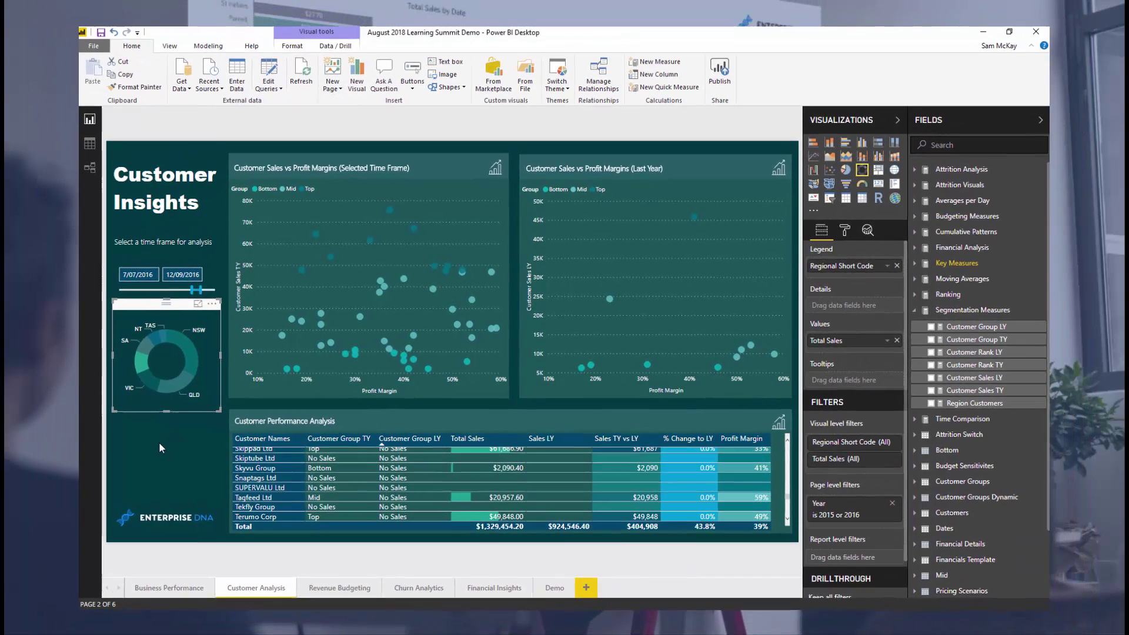
pyautogui.click(124, 458)
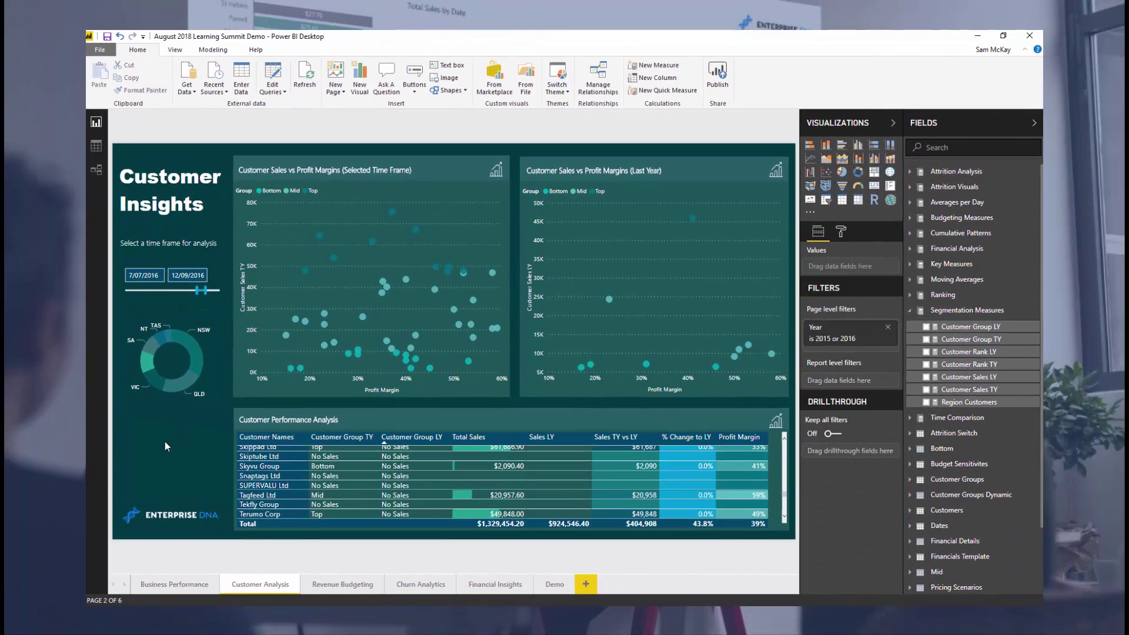